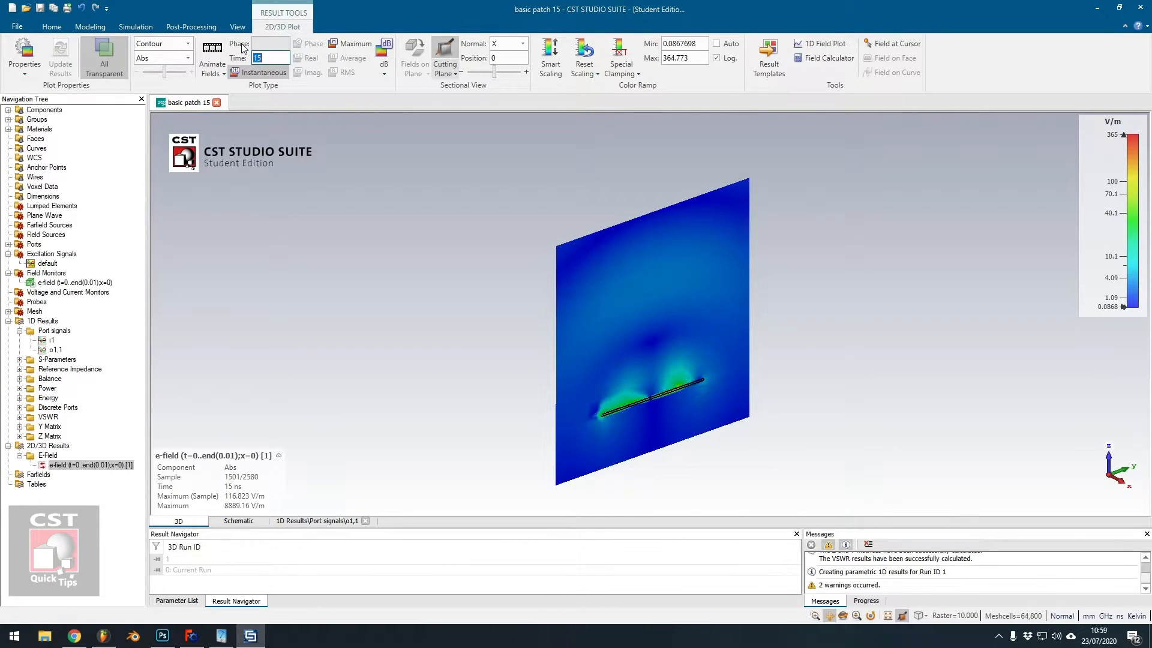
# Start the E-field animation on the cutting plane and apply smart scaling to the colour ramp.
pyautogui.click(212, 51)
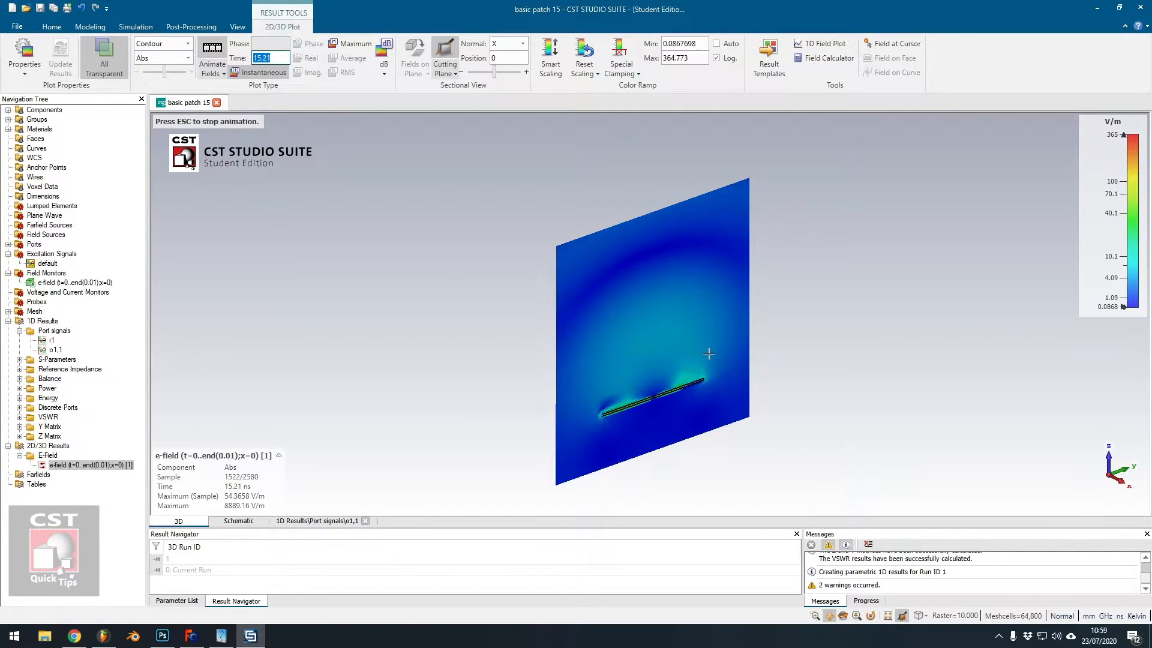
pyautogui.click(547, 53)
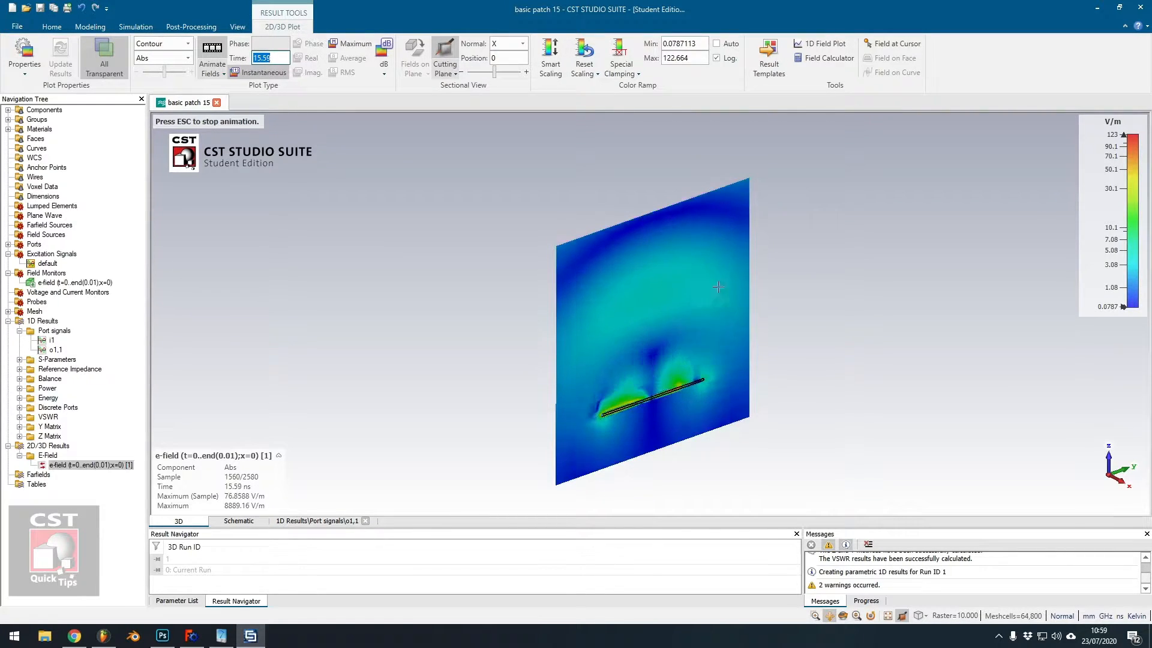
pyautogui.moveTo(511, 364); pyautogui.dragTo(504, 246)
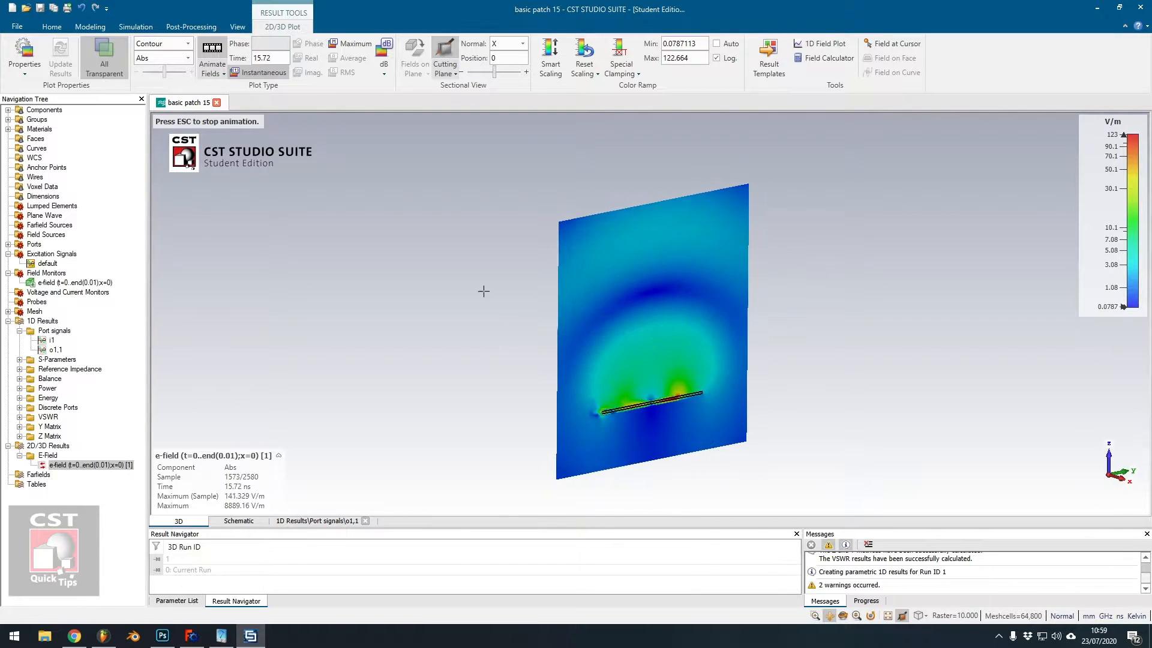
# Stop the animation and set the field plot time to 0.
pyautogui.click(213, 46)
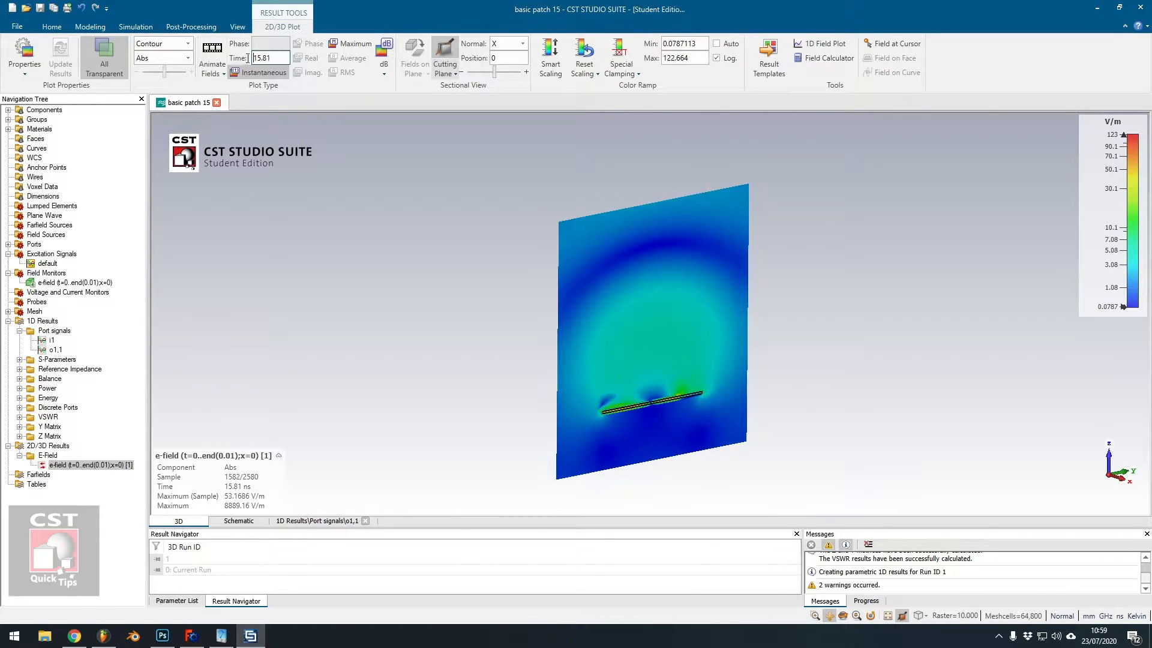
pyautogui.write('0')
pyautogui.press('Return')
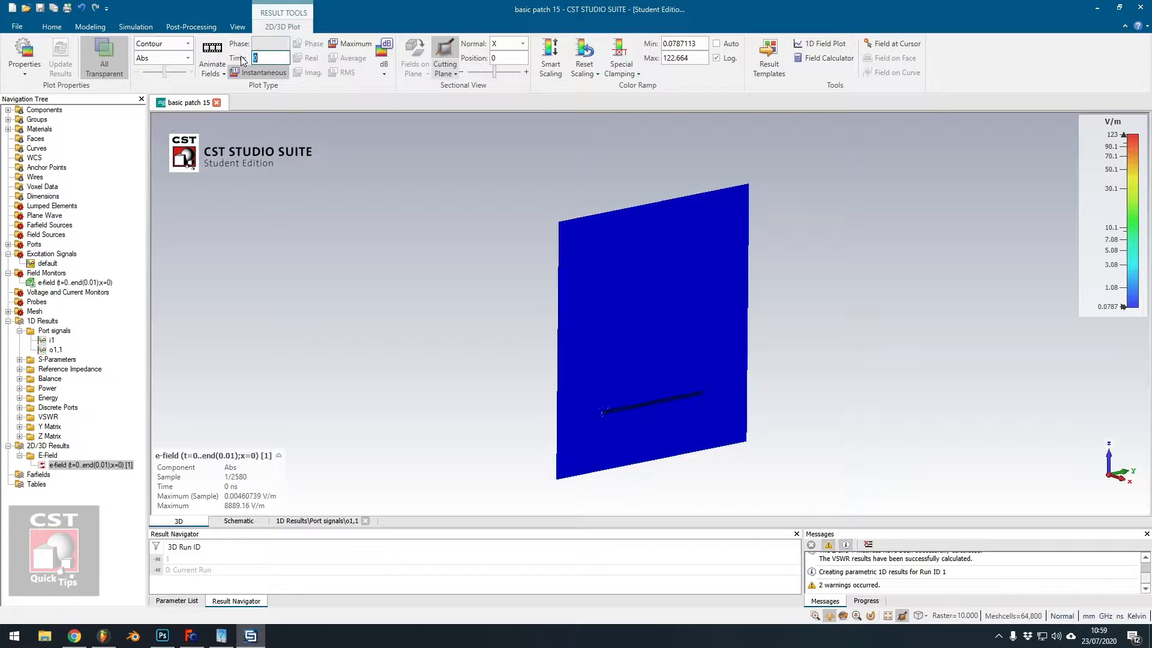
# Restart the field animation and reapply smart scaling several times while the wave spreads from the feed.
pyautogui.click(213, 48)
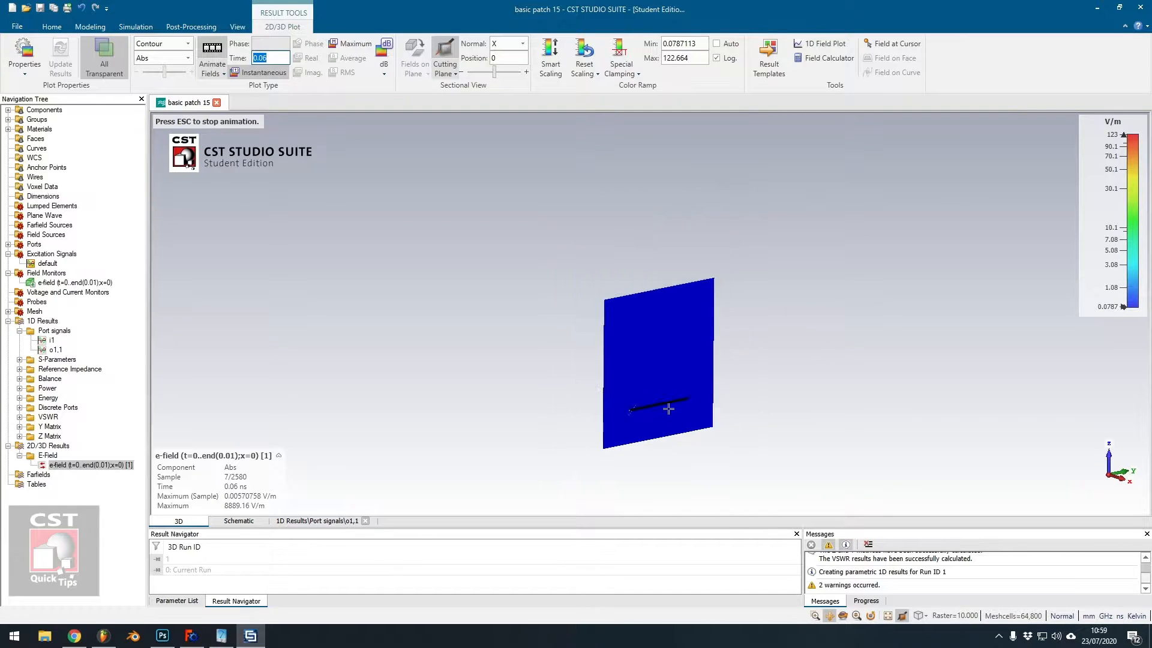
pyautogui.scroll(5, 654, 411)
pyautogui.click(545, 54)
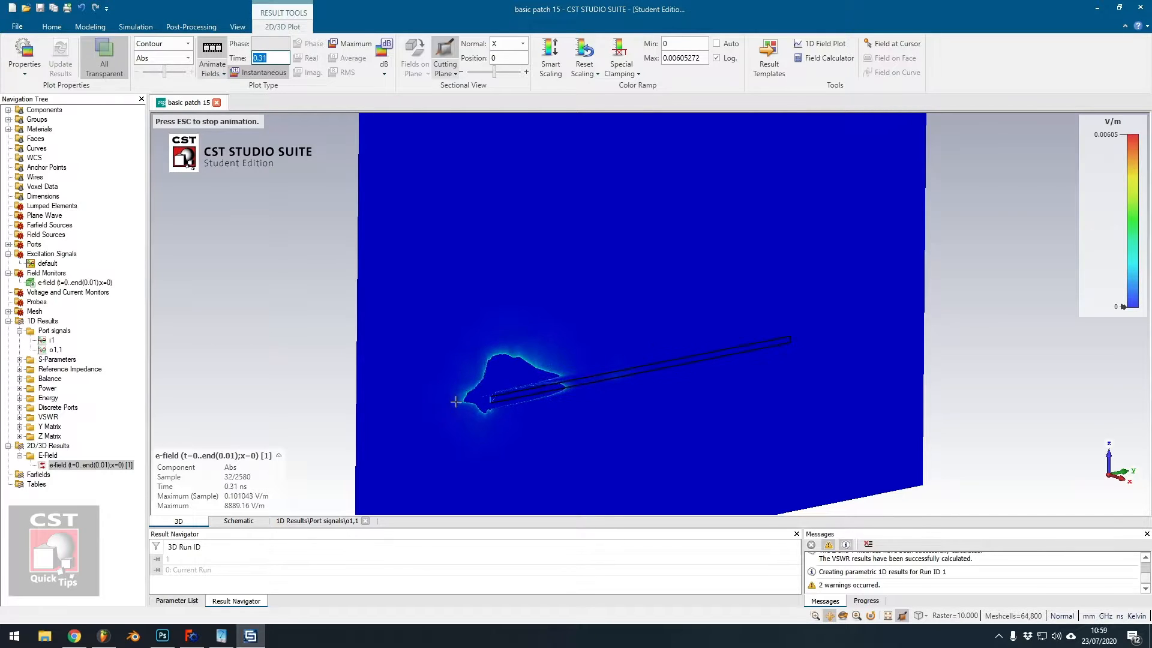
pyautogui.click(550, 57)
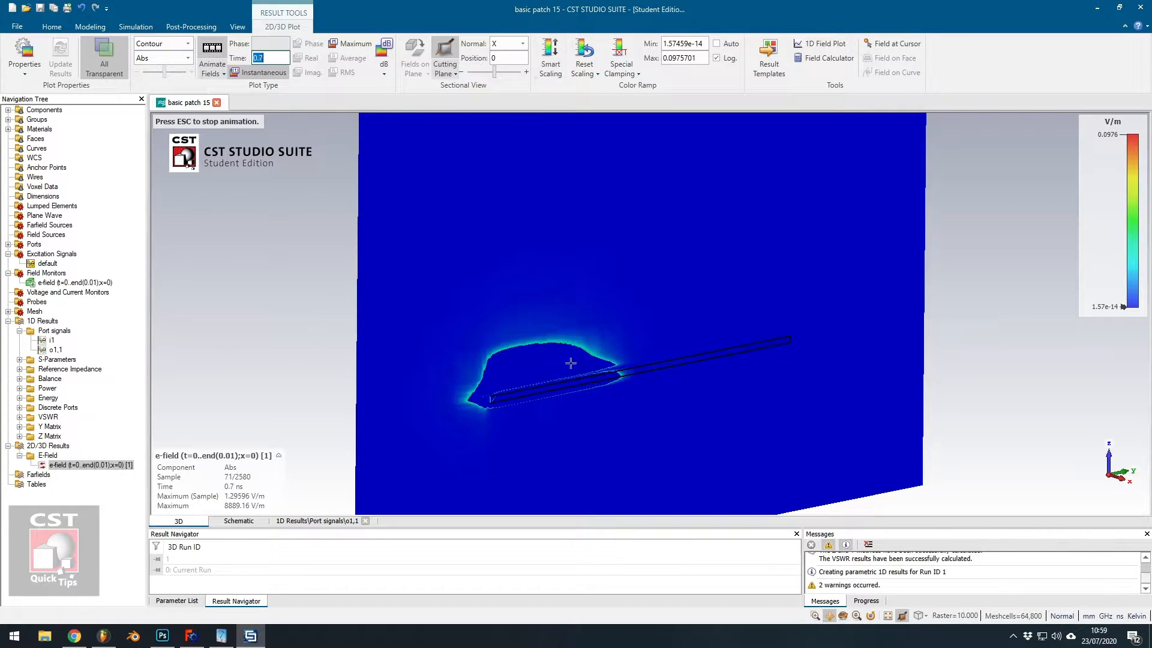
pyautogui.click(550, 57)
pyautogui.moveTo(566, 334); pyautogui.dragTo(602, 382)
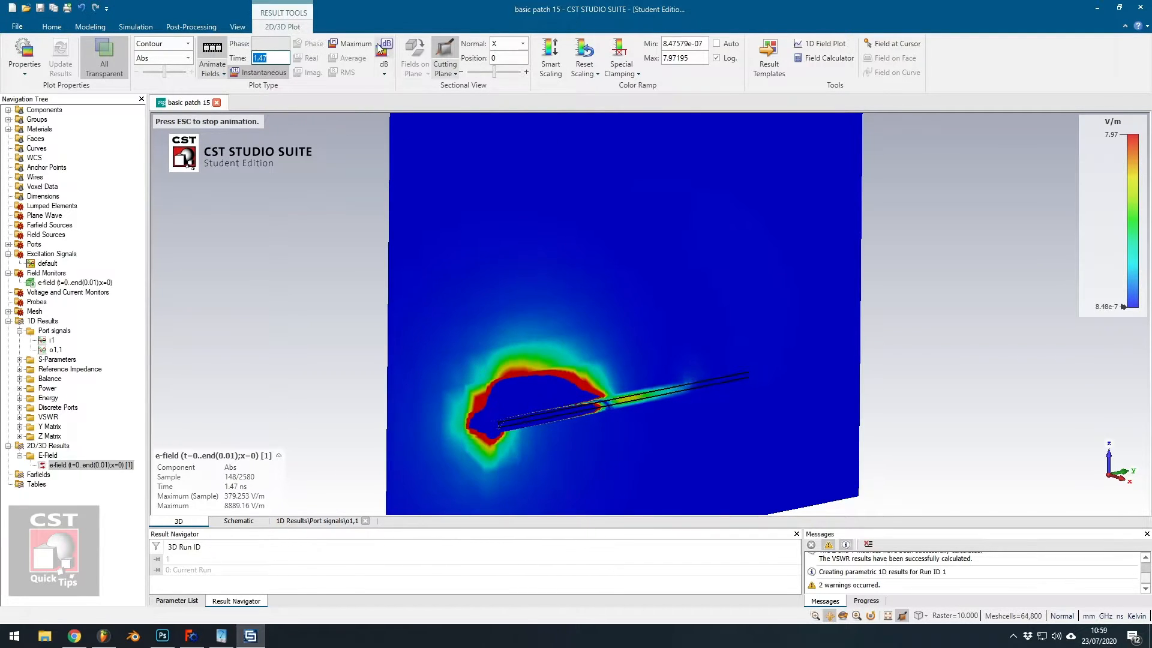
pyautogui.click(554, 55)
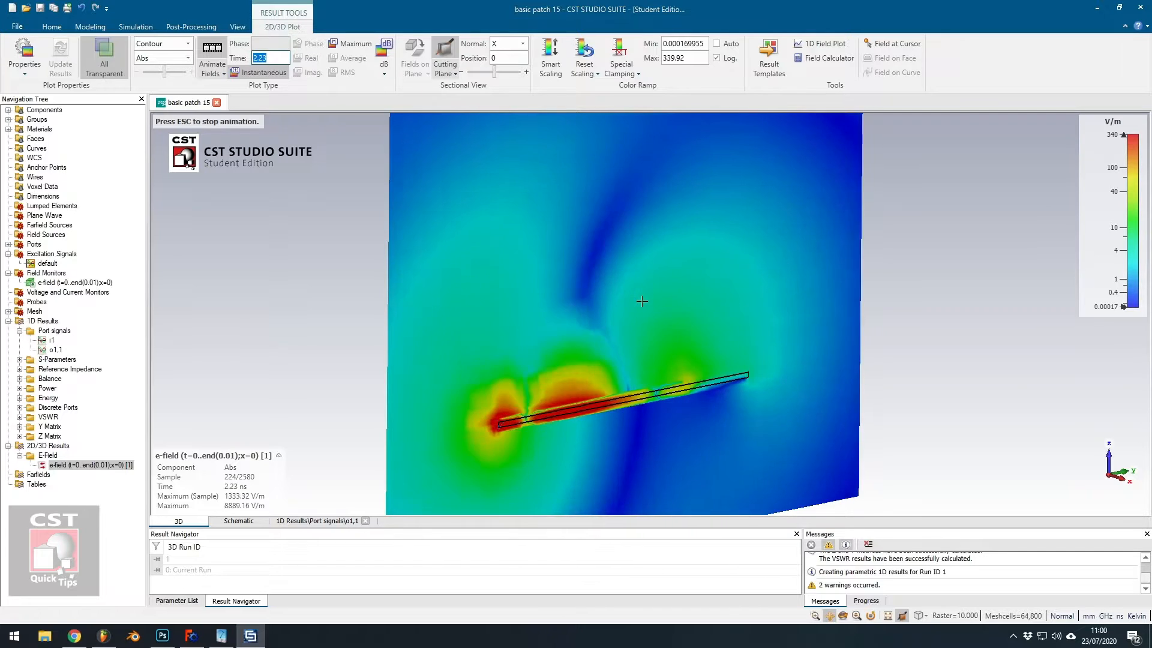
# Stop the animation and reset the field plot time to 0.
pyautogui.scroll(3, 645, 331)
pyautogui.scroll(-5, 663, 352)
pyautogui.scroll(-2, 691, 357)
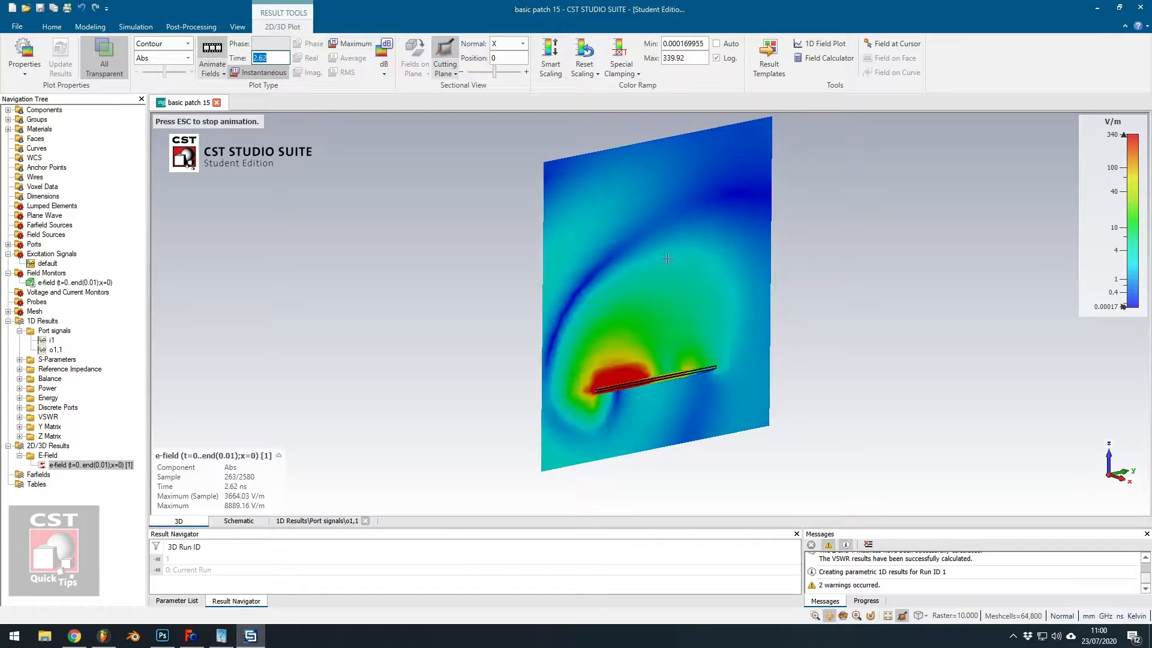
pyautogui.click(212, 49)
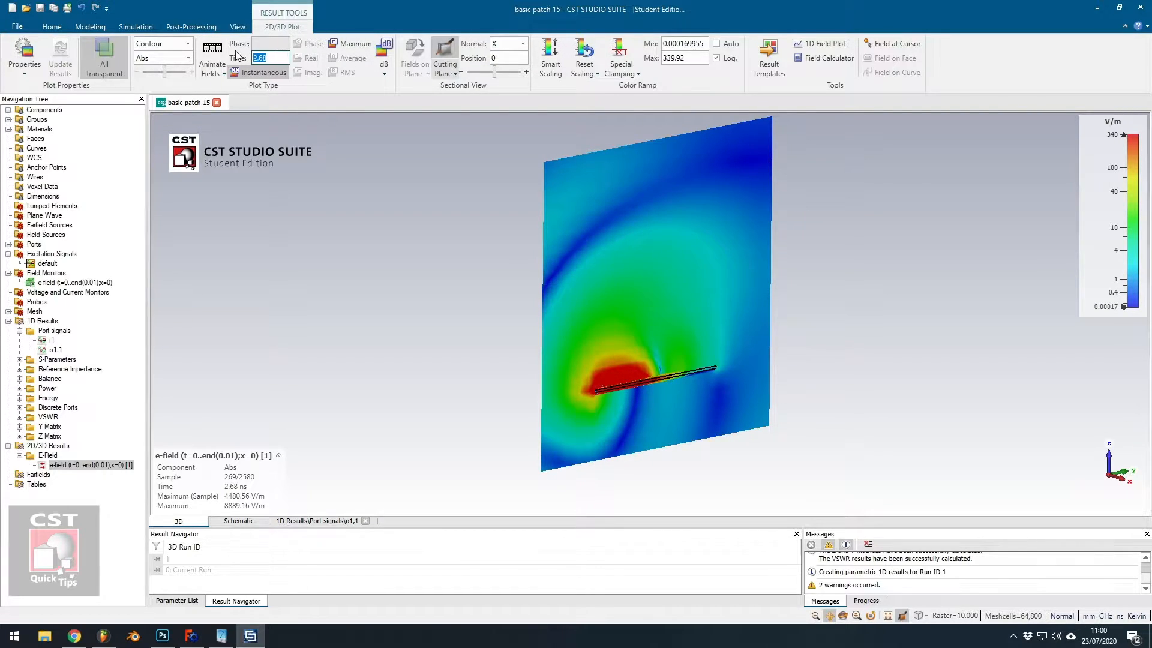
pyautogui.write('0')
pyautogui.press('Return')
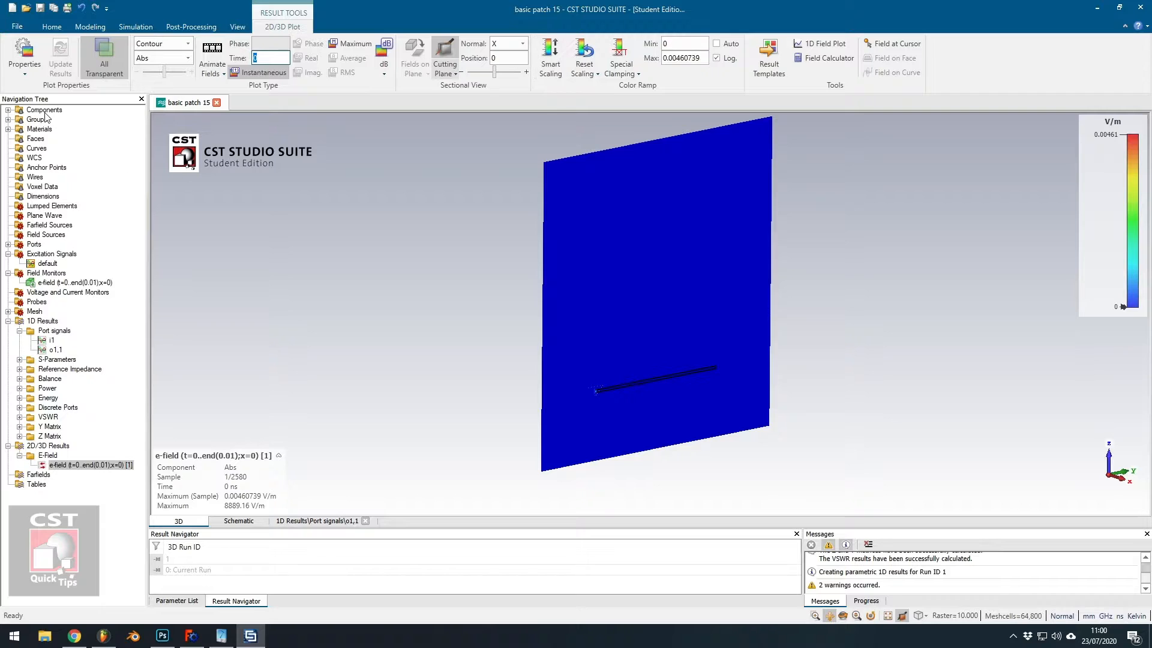
# Return to the 3D model view and examine the patch antenna and its feed line from several angles.
pyautogui.click(45, 113)
pyautogui.keyDown('ctrl'); pyautogui.moveTo(671, 426); pyautogui.dragTo(644, 586); pyautogui.keyUp('ctrl')
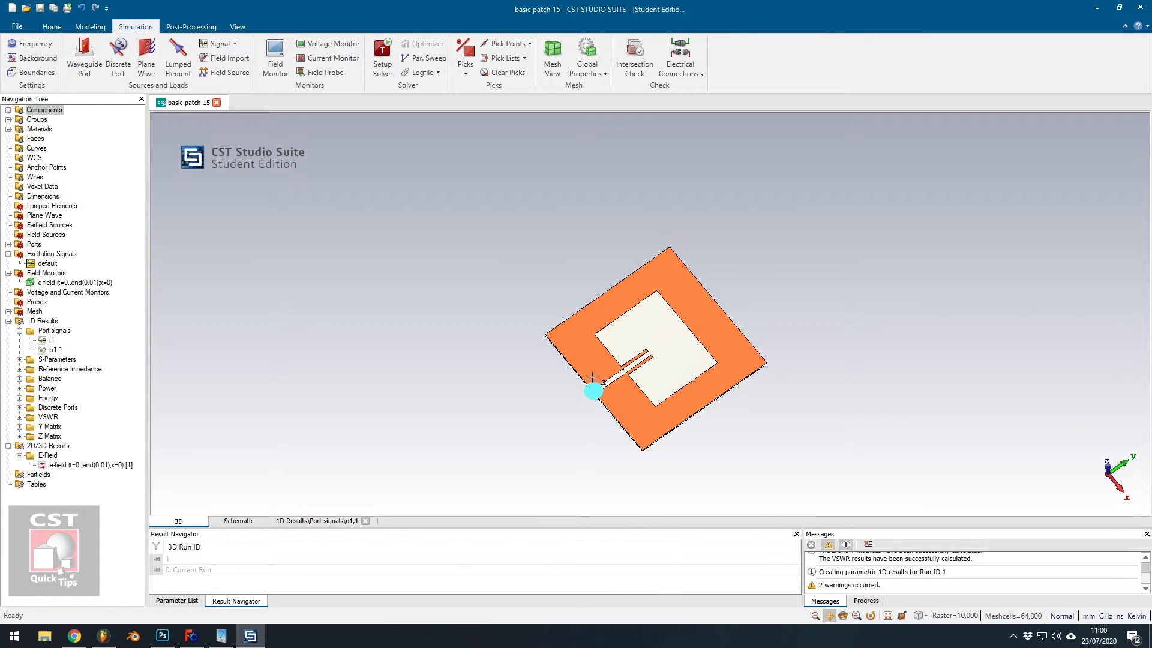
pyautogui.scroll(-5, 592, 380)
pyautogui.scroll(10, 605, 373)
pyautogui.scroll(-8, 645, 427)
pyautogui.moveTo(642, 456); pyautogui.dragTo(626, 432, button='middle')
pyautogui.scroll(-4, 609, 463)
pyautogui.scroll(7, 582, 471)
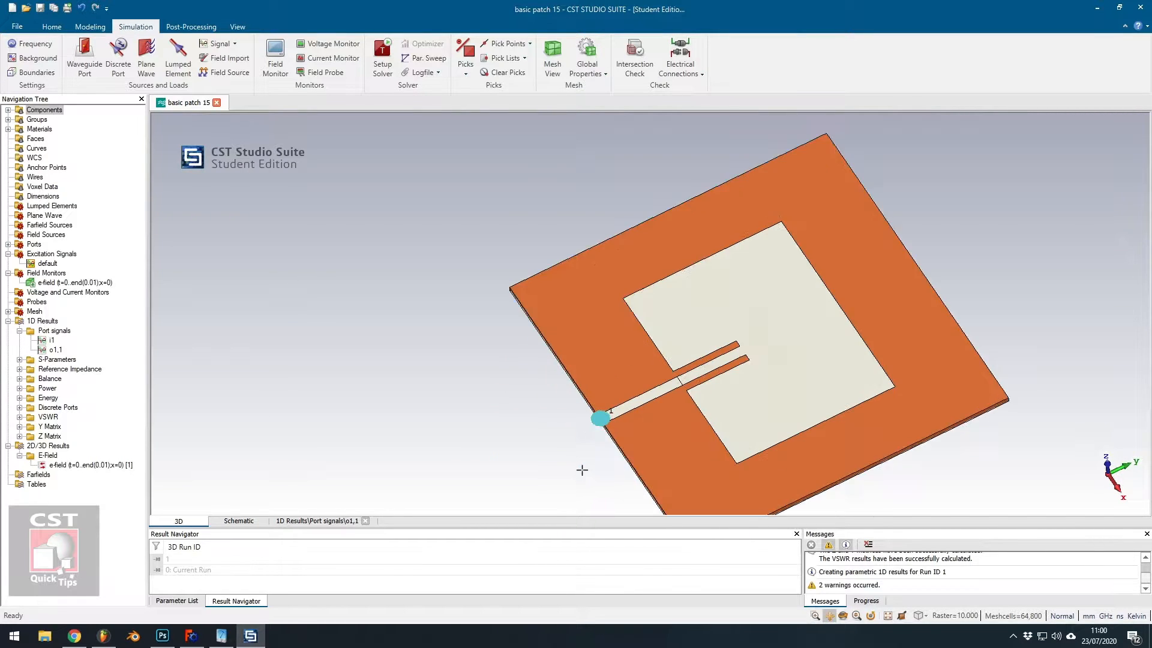
pyautogui.scroll(6, 582, 471)
pyautogui.scroll(-9, 737, 441)
pyautogui.moveTo(912, 437); pyautogui.dragTo(703, 387)
pyautogui.moveTo(707, 393); pyautogui.dragTo(713, 345, button='middle')
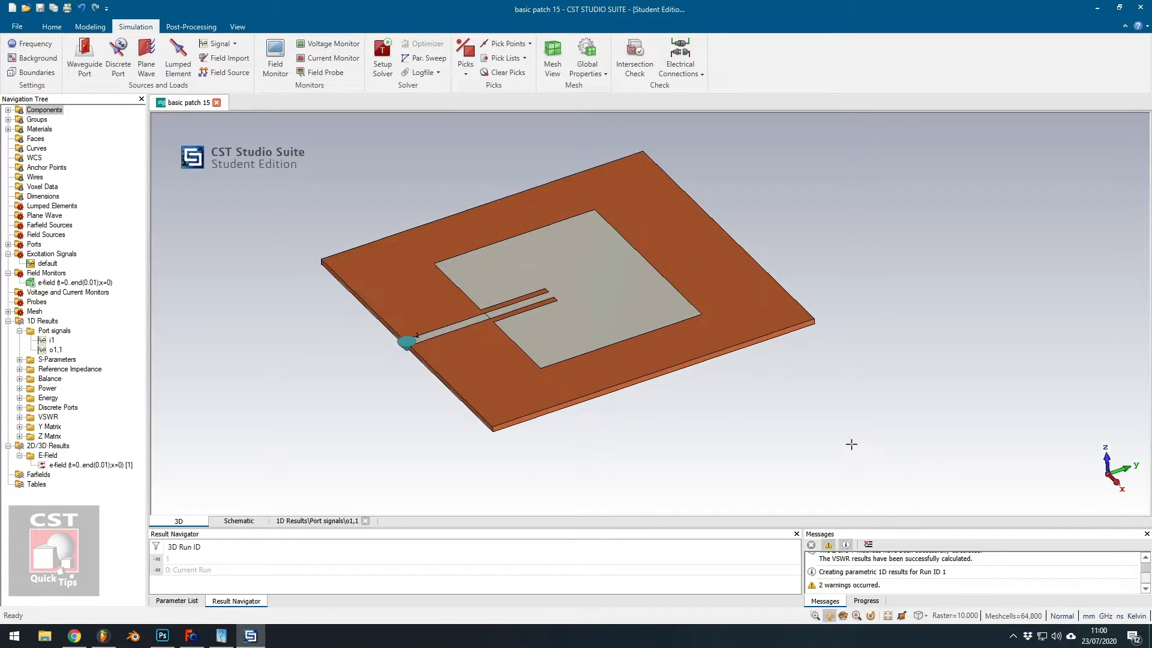
pyautogui.scroll(-3, 852, 437)
pyautogui.moveTo(852, 437)
pyautogui.mouseDown()
pyautogui.moveTo(869, 401)
pyautogui.moveTo(750, 362)
pyautogui.moveTo(746, 386)
pyautogui.moveTo(689, 398)
pyautogui.moveTo(683, 379)
pyautogui.mouseUp()
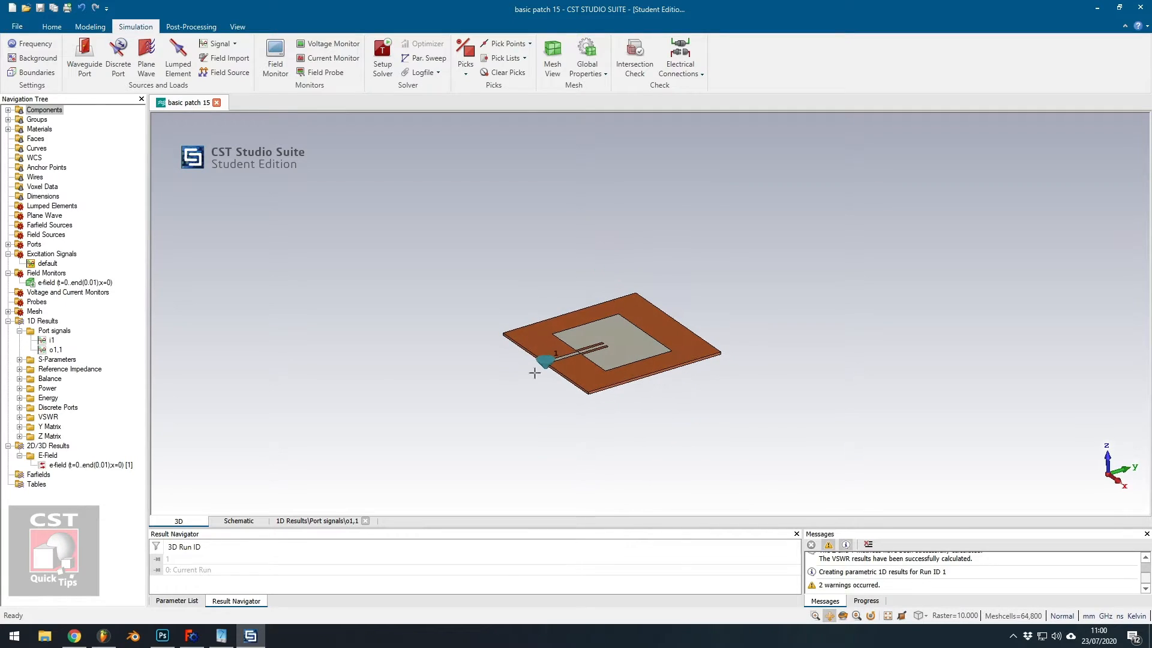
# Open the boundary conditions to inspect the open boundaries around the model, then cancel the dialog.
pyautogui.click(36, 72)
pyautogui.scroll(1, 629, 356)
pyautogui.scroll(-2, 790, 326)
pyautogui.moveTo(856, 306); pyautogui.dragTo(778, 355)
pyautogui.moveTo(663, 357); pyautogui.dragTo(663, 348)
pyautogui.moveTo(769, 361); pyautogui.dragTo(830, 313)
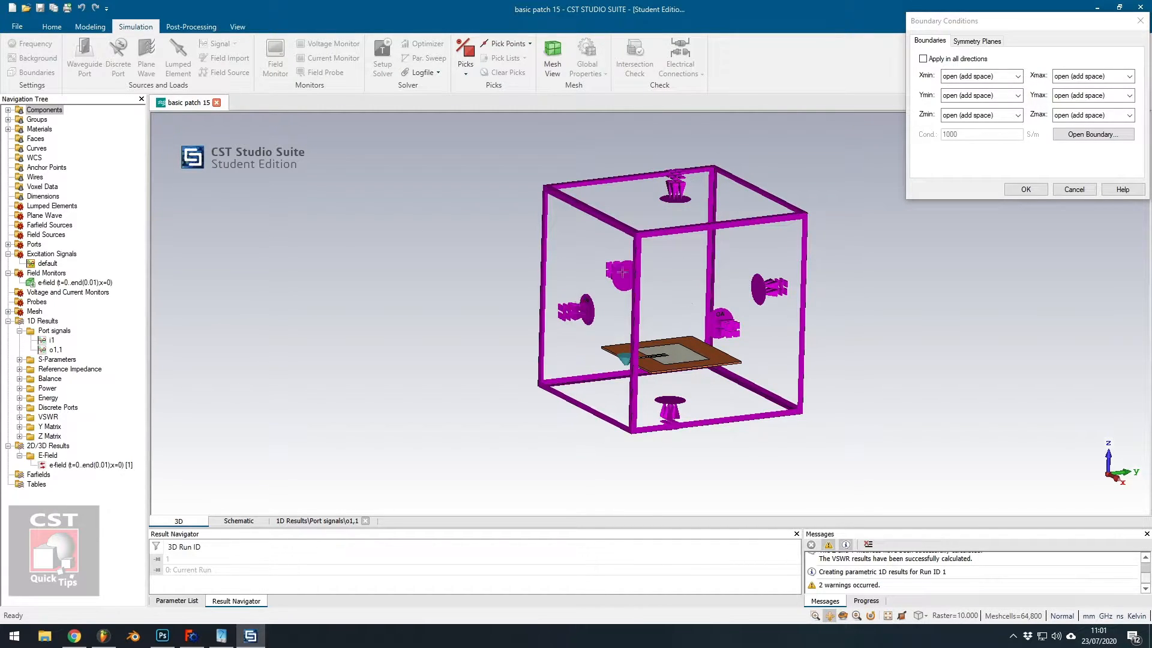
pyautogui.moveTo(722, 306); pyautogui.dragTo(690, 314)
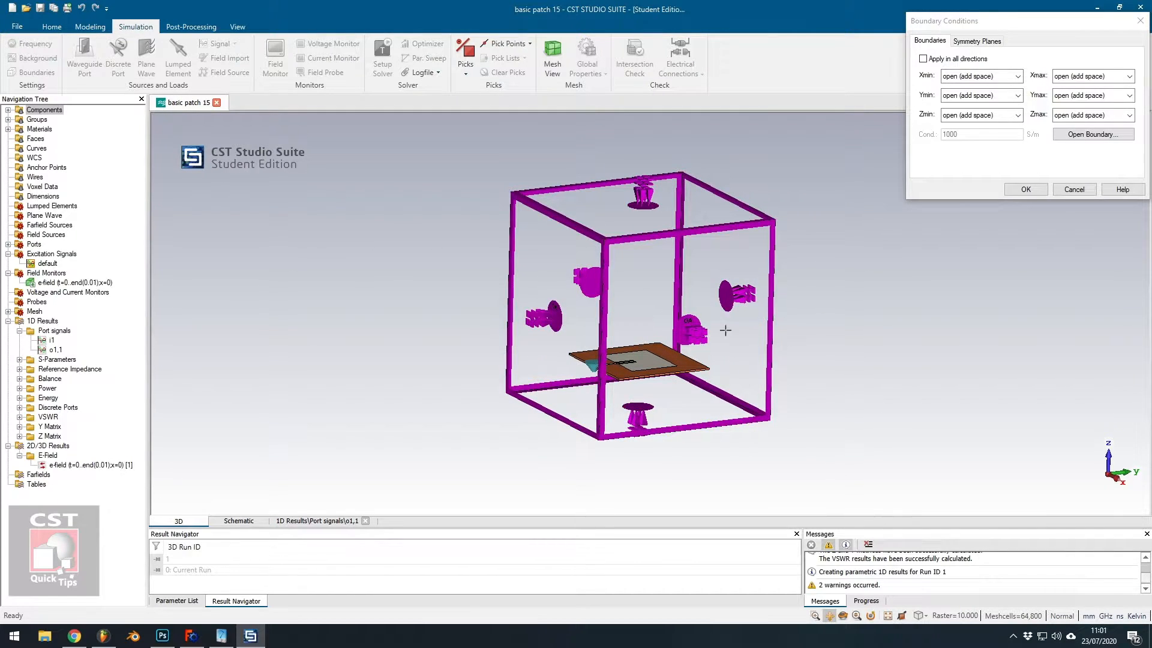
pyautogui.scroll(-3, 715, 324)
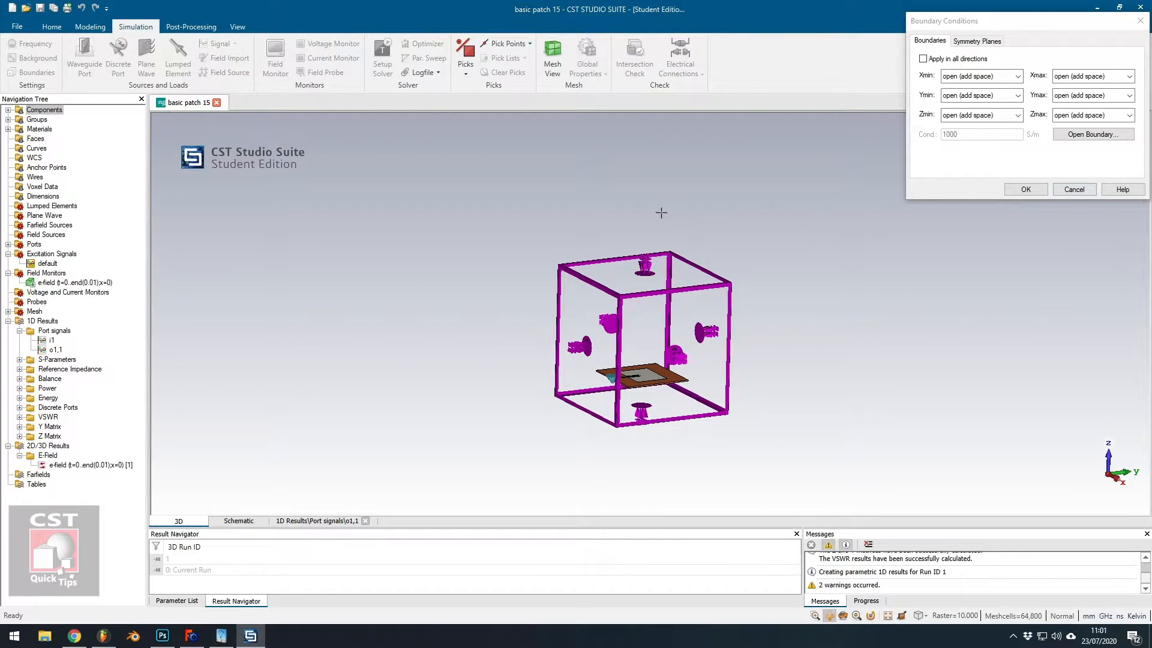
pyautogui.click(1078, 192)
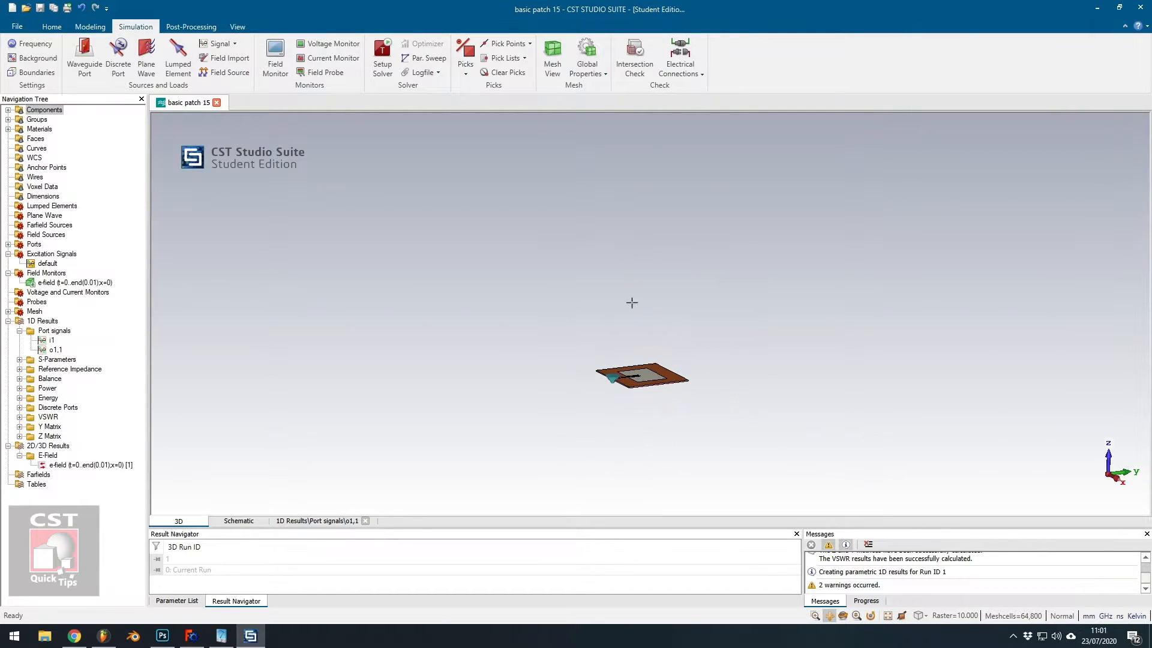
# Open the background properties to review the surrounding space distances, then close the dialog.
pyautogui.click(45, 62)
pyautogui.moveTo(1035, 186); pyautogui.dragTo(994, 185)
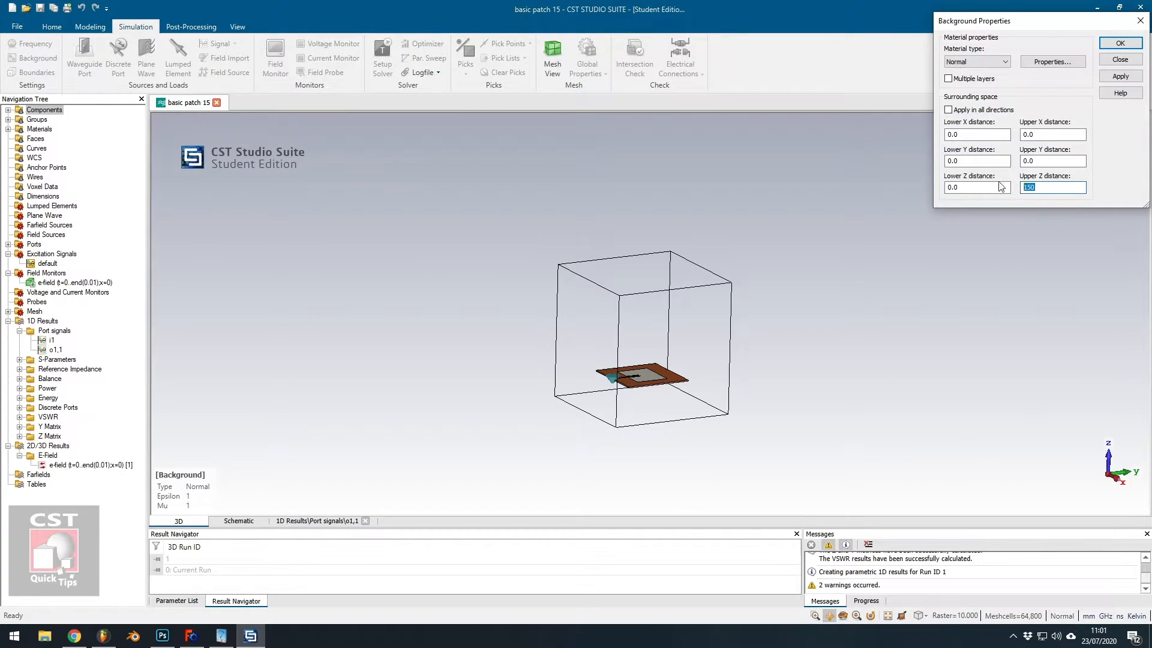
pyautogui.scroll(-4, 815, 287)
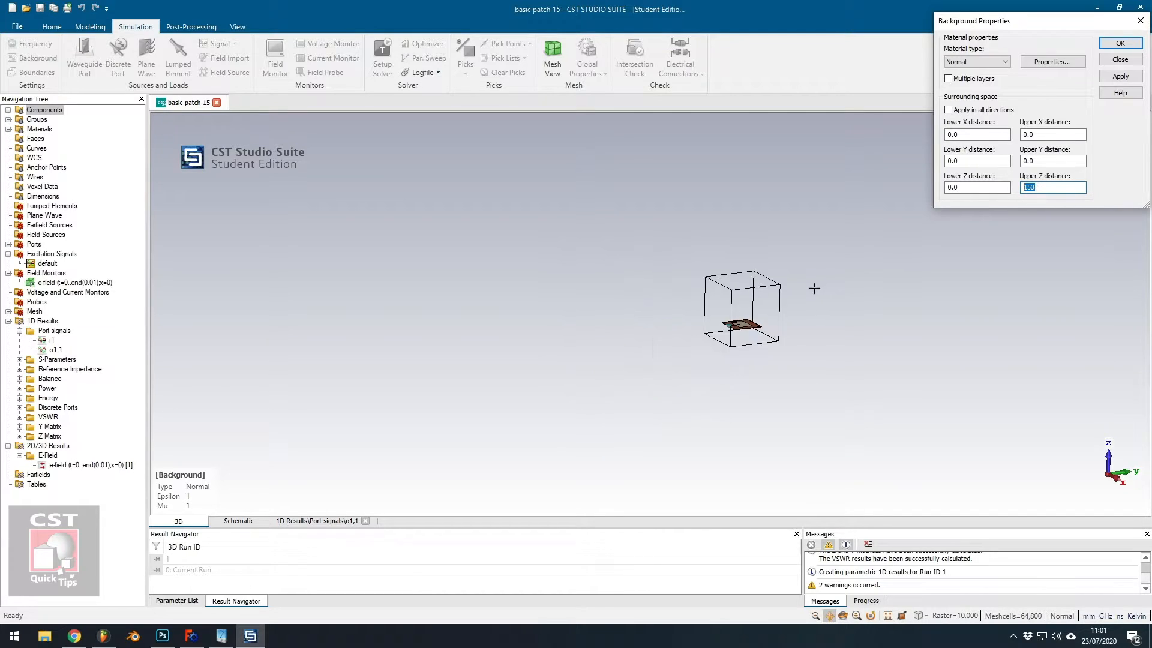
pyautogui.scroll(4, 810, 296)
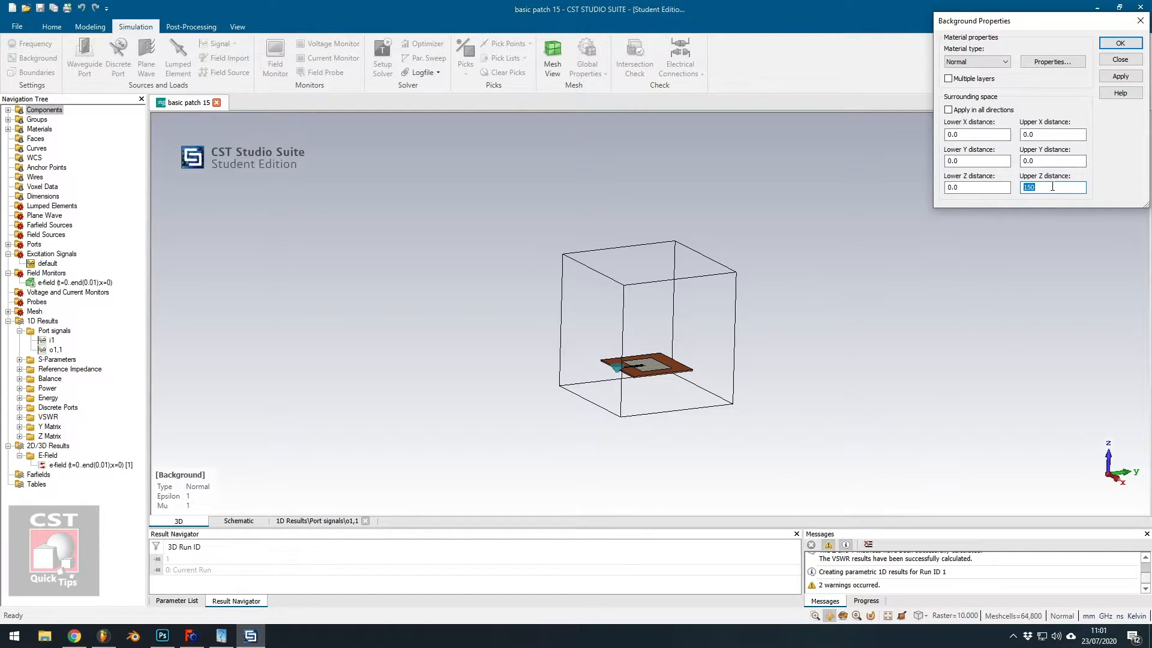
pyautogui.moveTo(1027, 190); pyautogui.dragTo(1021, 190)
pyautogui.click(1140, 22)
# Open a new field monitor and switch its specification between Frequency and Time.
pyautogui.scroll(-4, 720, 317)
pyautogui.scroll(6, 753, 310)
pyautogui.moveTo(547, 439); pyautogui.dragTo(598, 469)
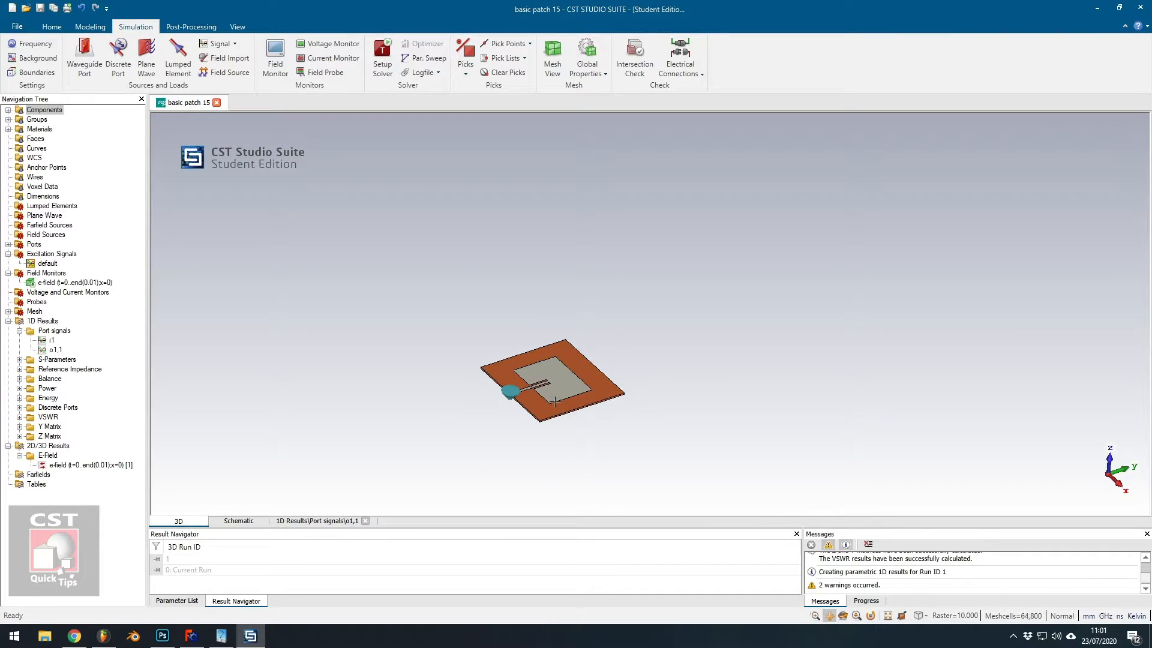
pyautogui.scroll(2, 554, 384)
pyautogui.moveTo(533, 370); pyautogui.dragTo(546, 357)
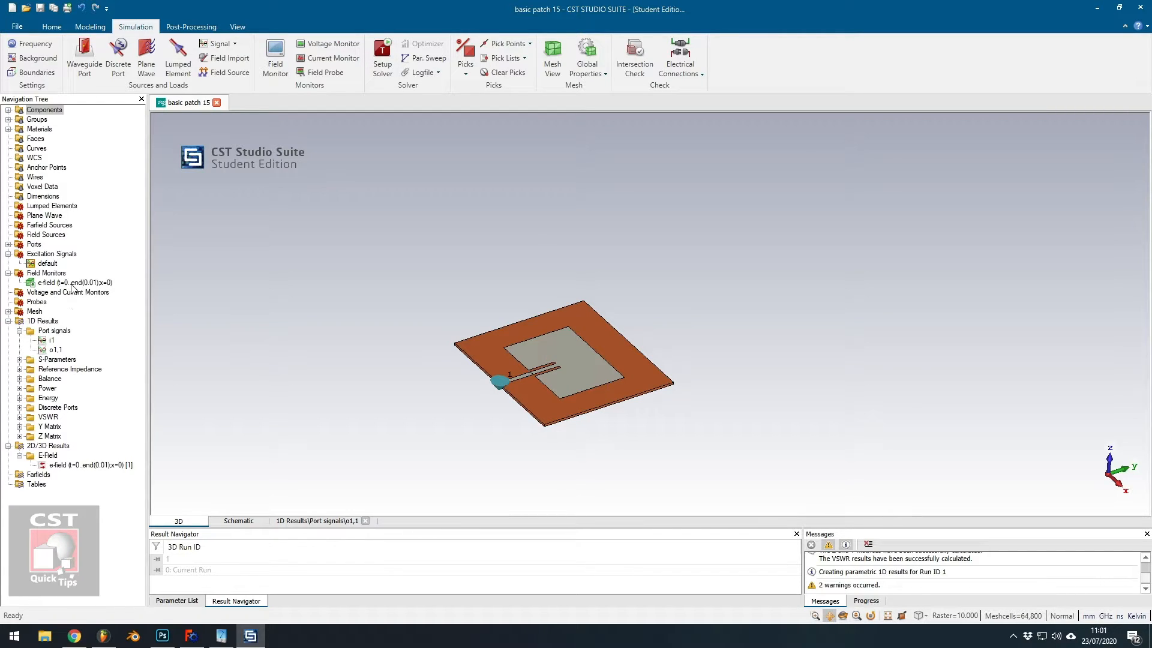
pyautogui.click(275, 60)
pyautogui.moveTo(946, 21); pyautogui.dragTo(821, 68)
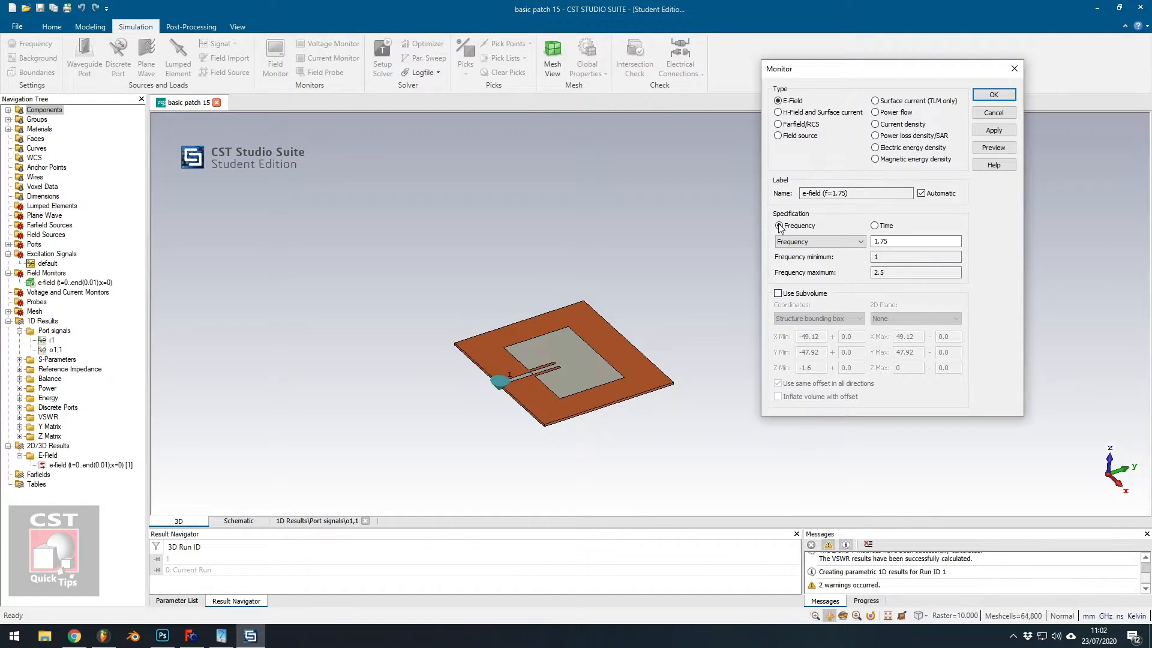
pyautogui.click(887, 228)
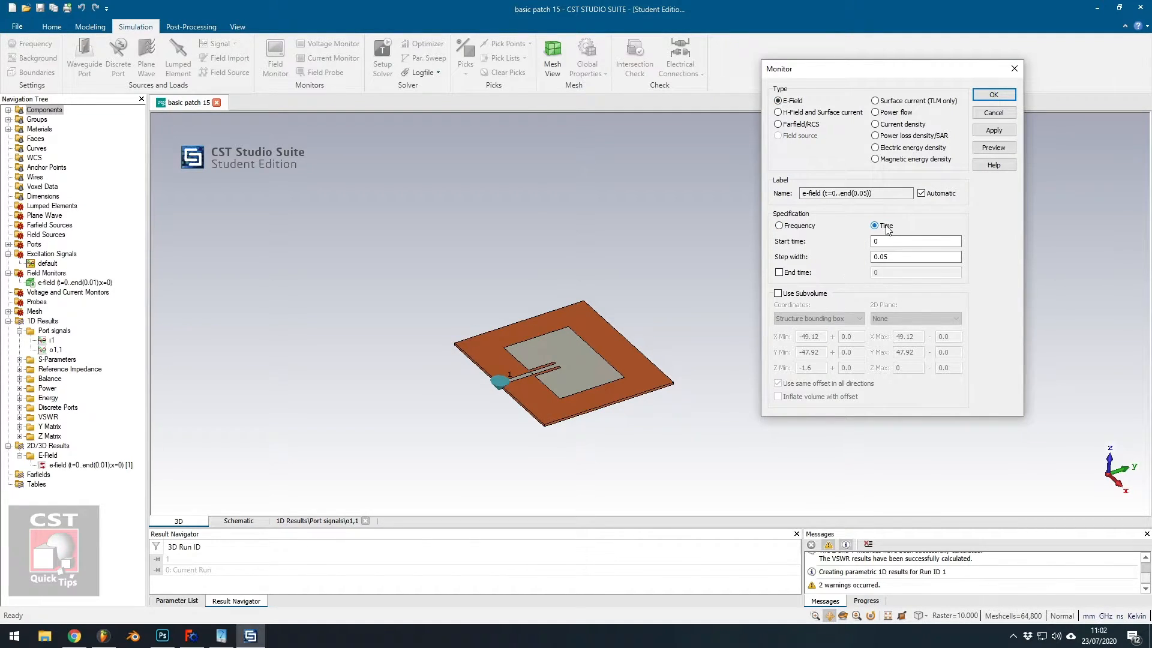
pyautogui.click(803, 227)
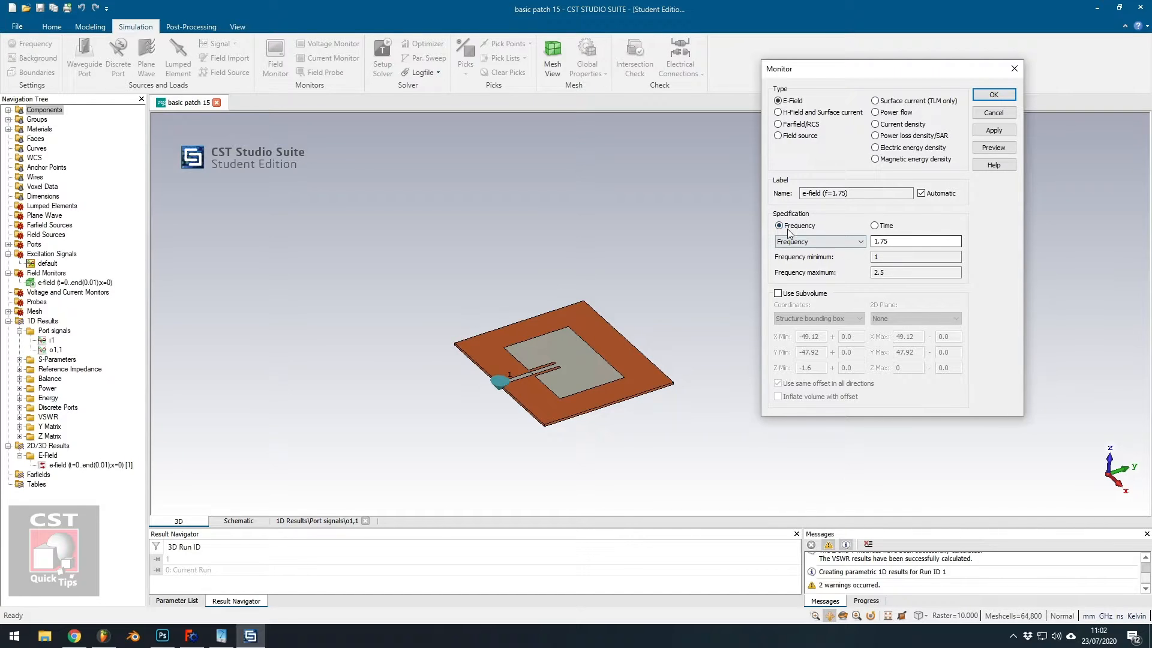
pyautogui.click(885, 228)
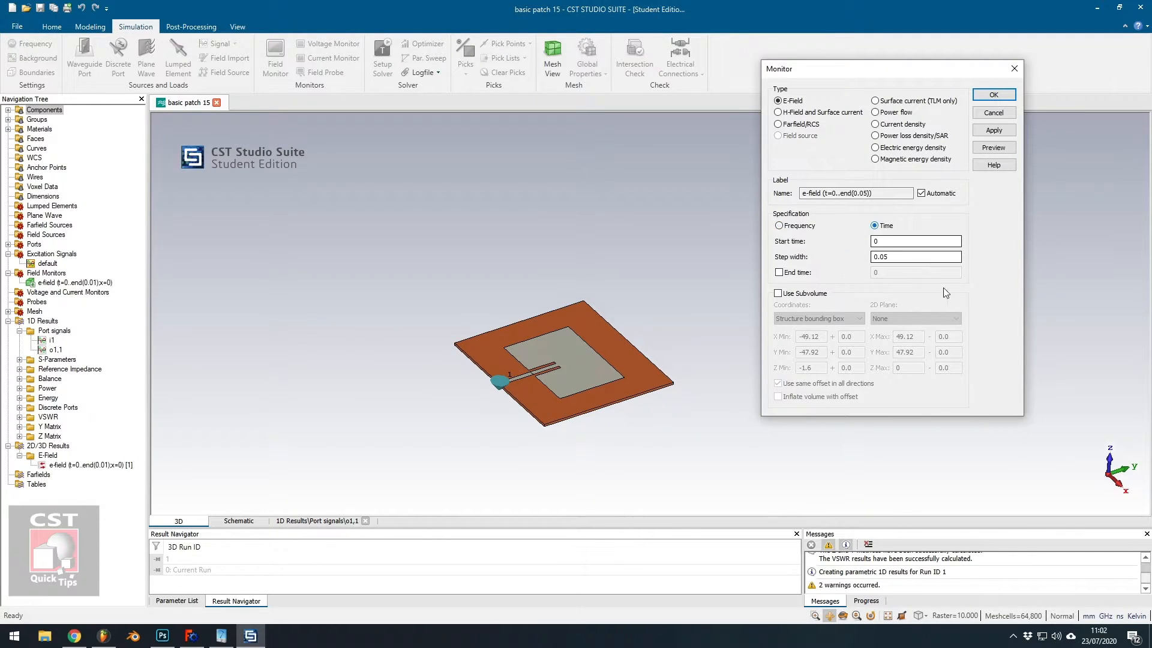
# Examine the time monitor's start time and step width fields, then close the dialog without saving.
pyautogui.click(889, 242)
pyautogui.click(894, 254)
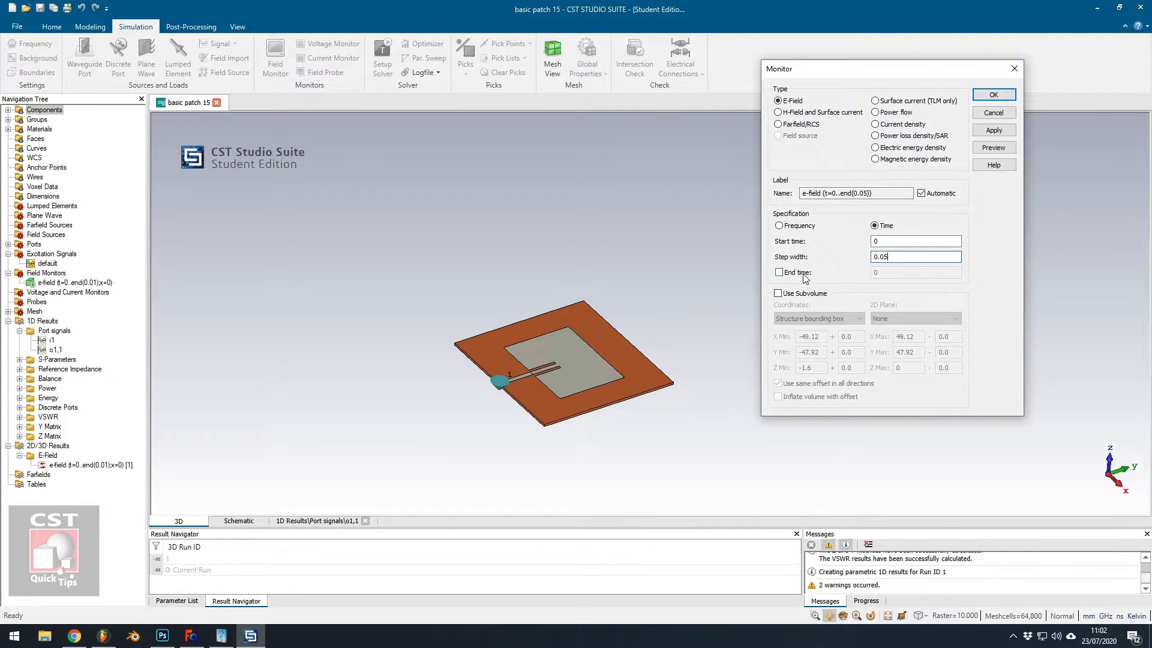
pyautogui.click(924, 241)
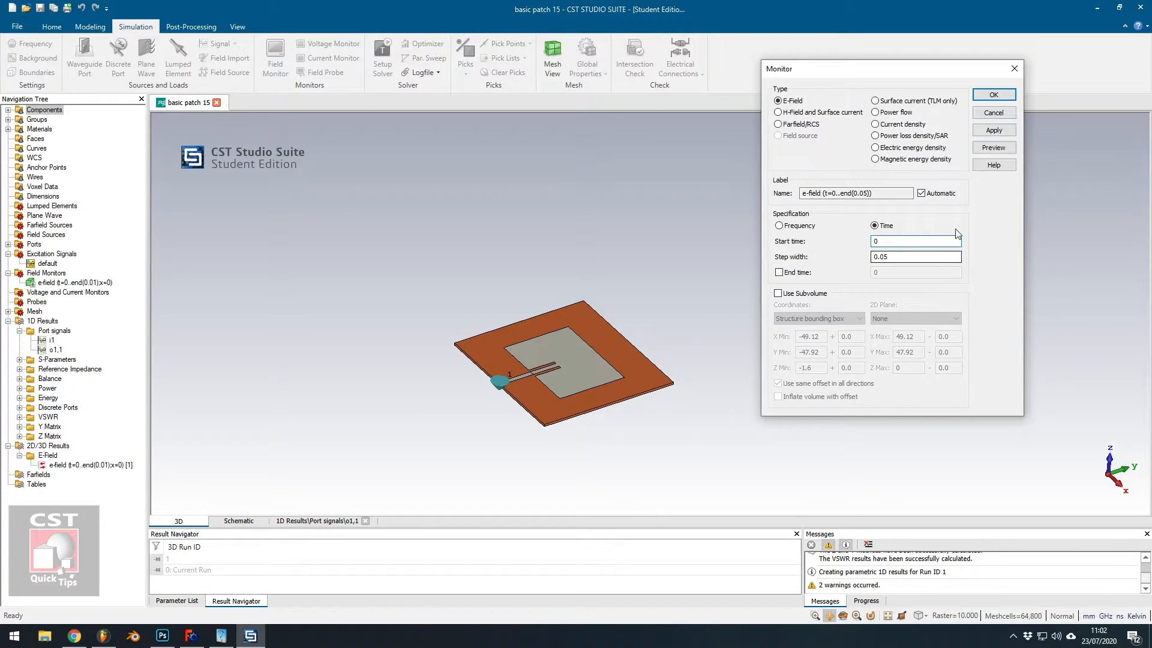
pyautogui.click(1013, 69)
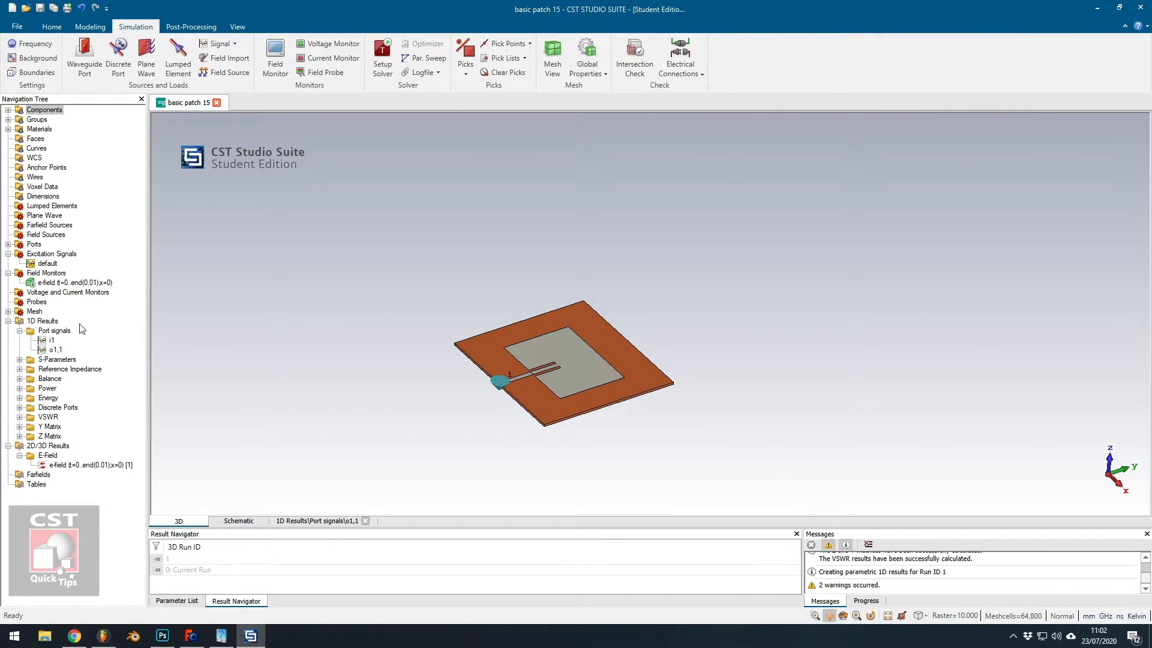
# Open the i1 port signal plot and zoom out to show the whole time range.
pyautogui.click(52, 340)
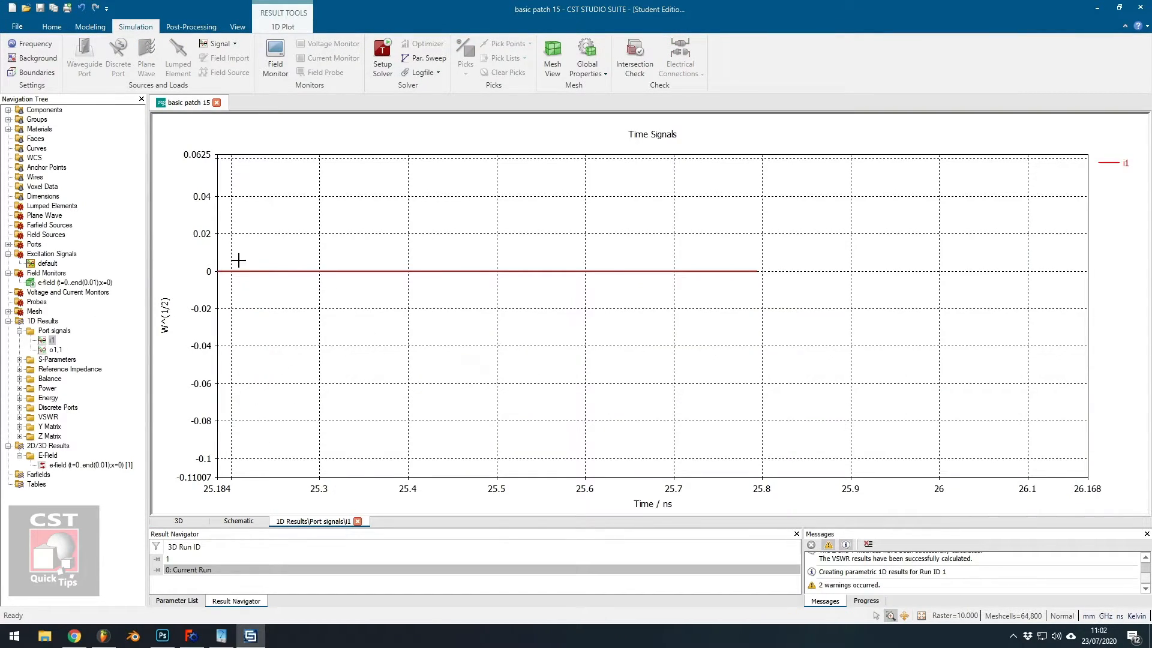
pyautogui.scroll(-5, 345, 336)
pyautogui.scroll(-5, 411, 349)
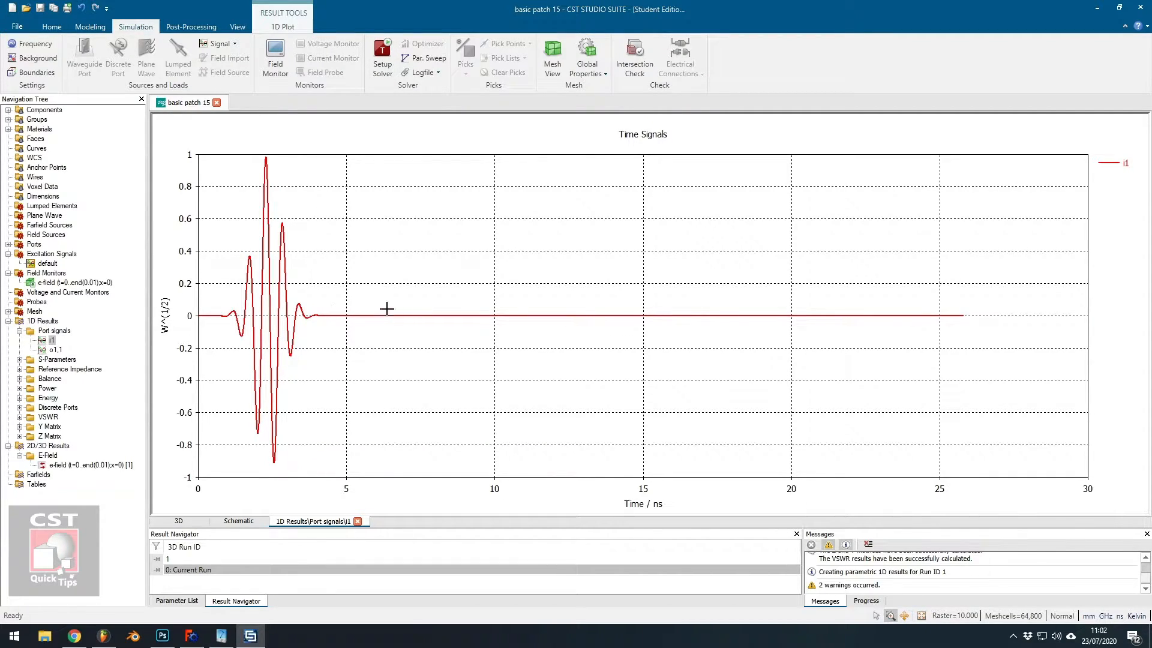
# Display the o1,1 port signal plot.
pyautogui.click(55, 349)
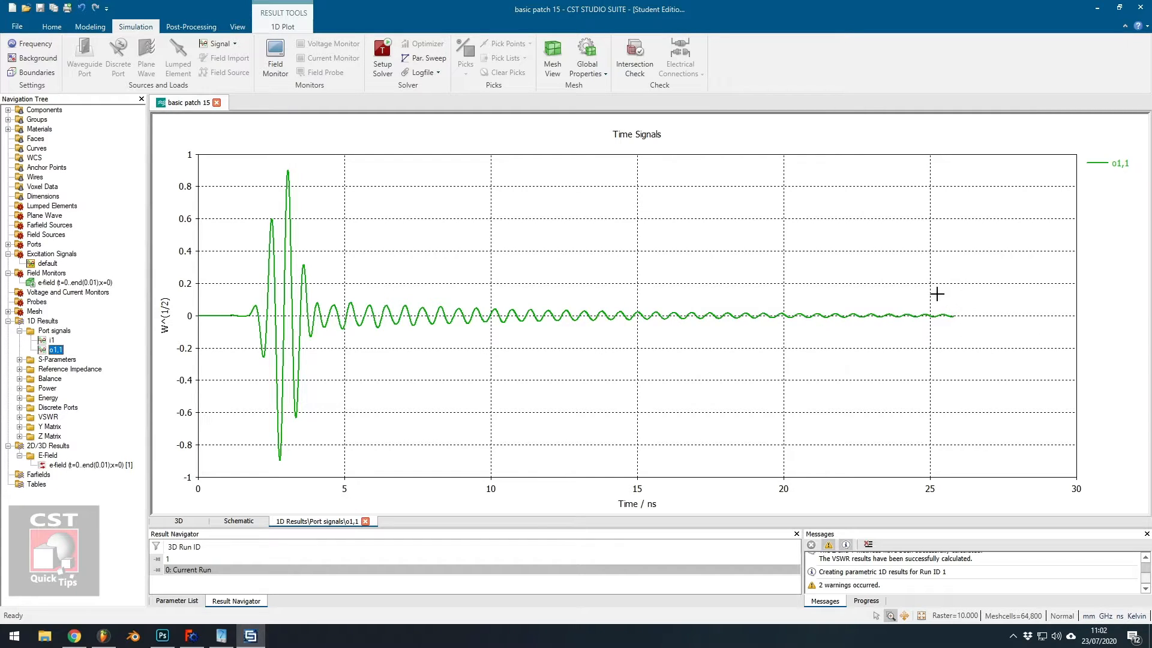
# Open the time domain solver parameters, review the accuracy choices, and close the dialog without changes.
pyautogui.click(382, 55)
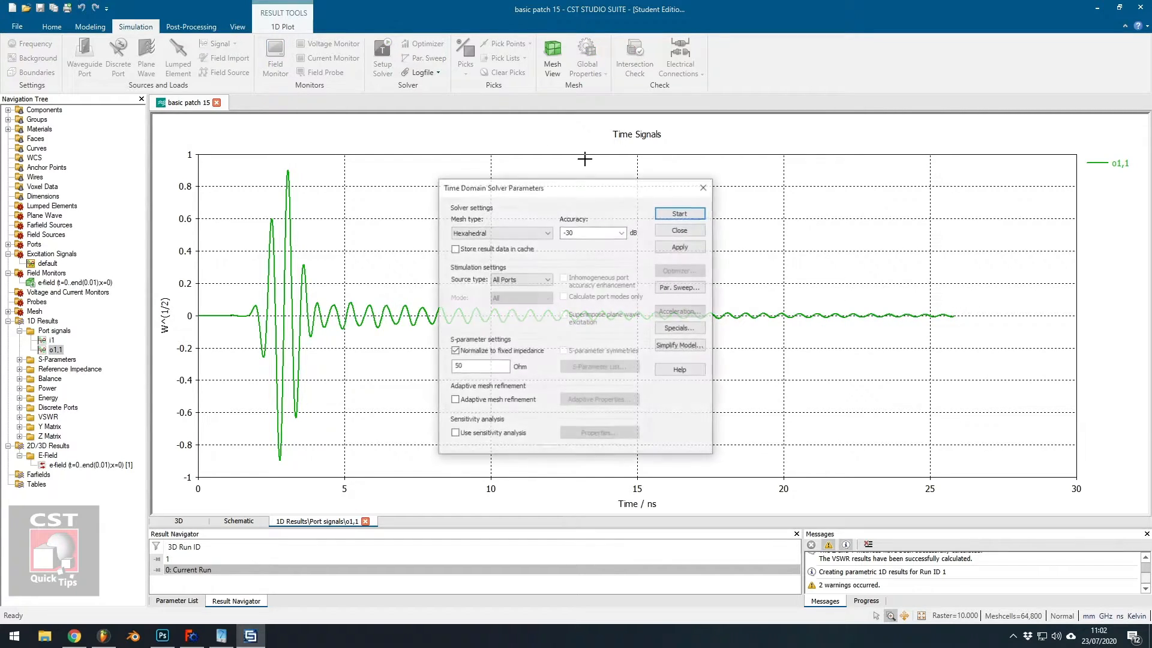
pyautogui.click(622, 233)
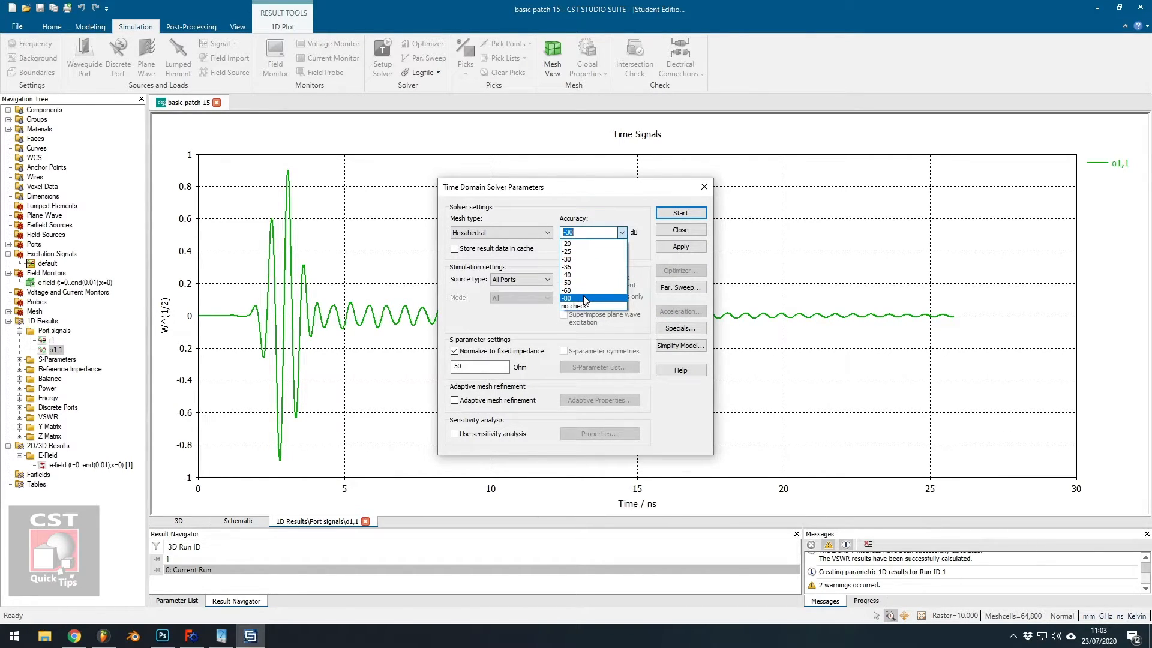
pyautogui.click(709, 193)
pyautogui.click(704, 186)
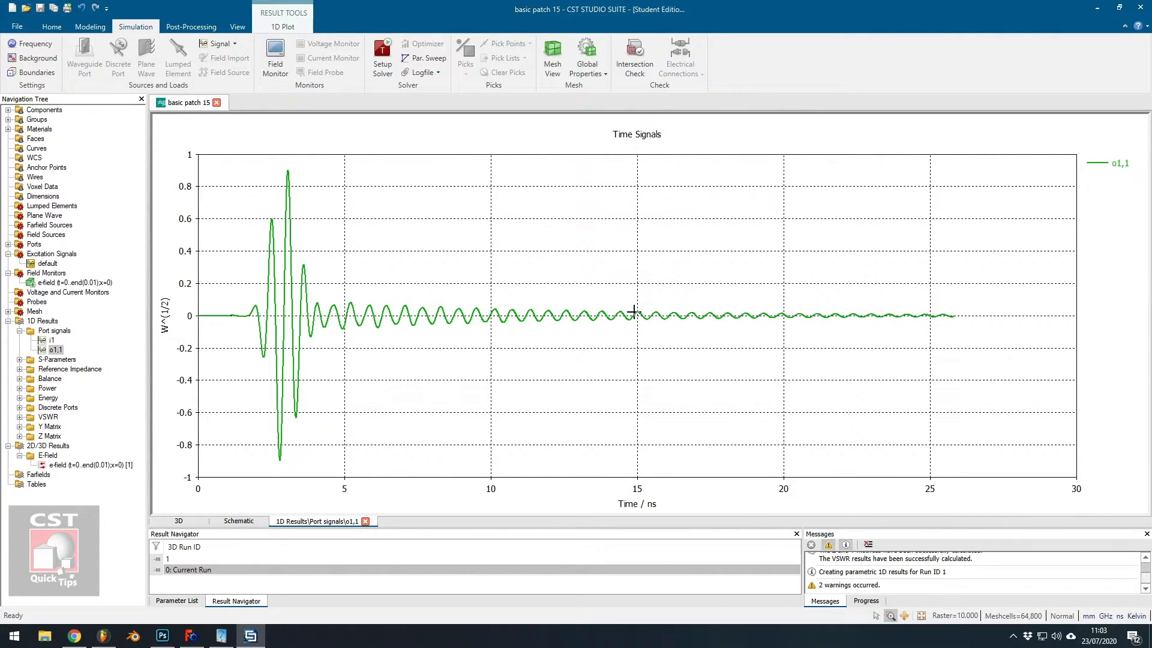
# Examine the E-field monitor's subvolume settings, including coordinates, 2D plane and X position, then close the monitor dialog.
pyautogui.click(58, 465)
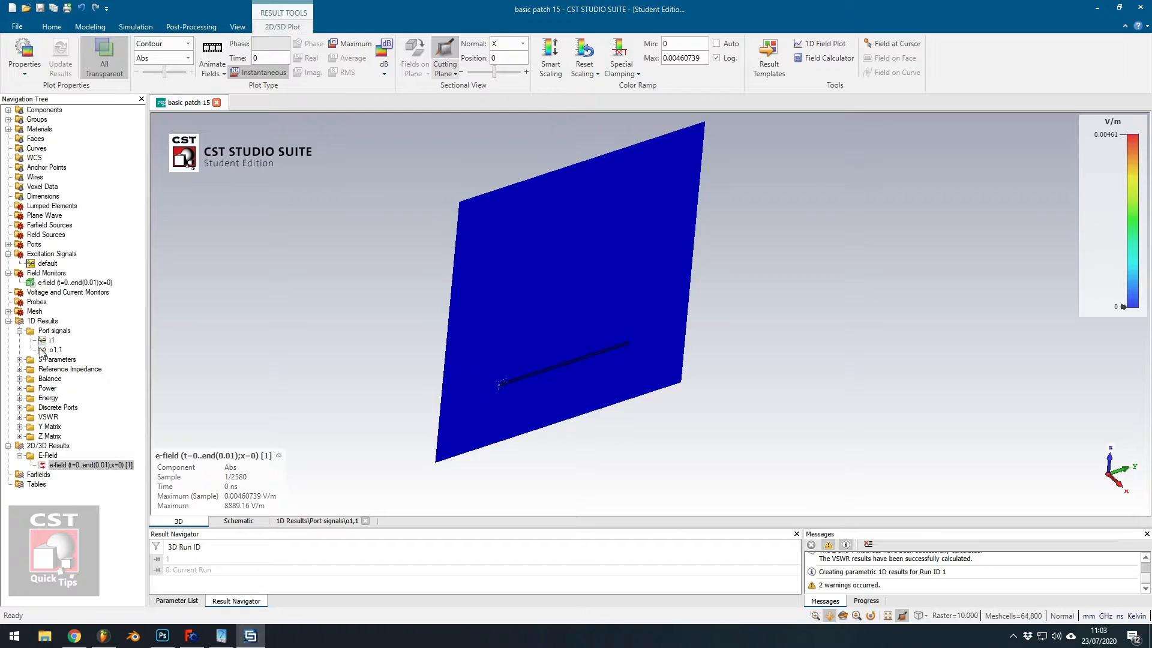
pyautogui.doubleClick(58, 283)
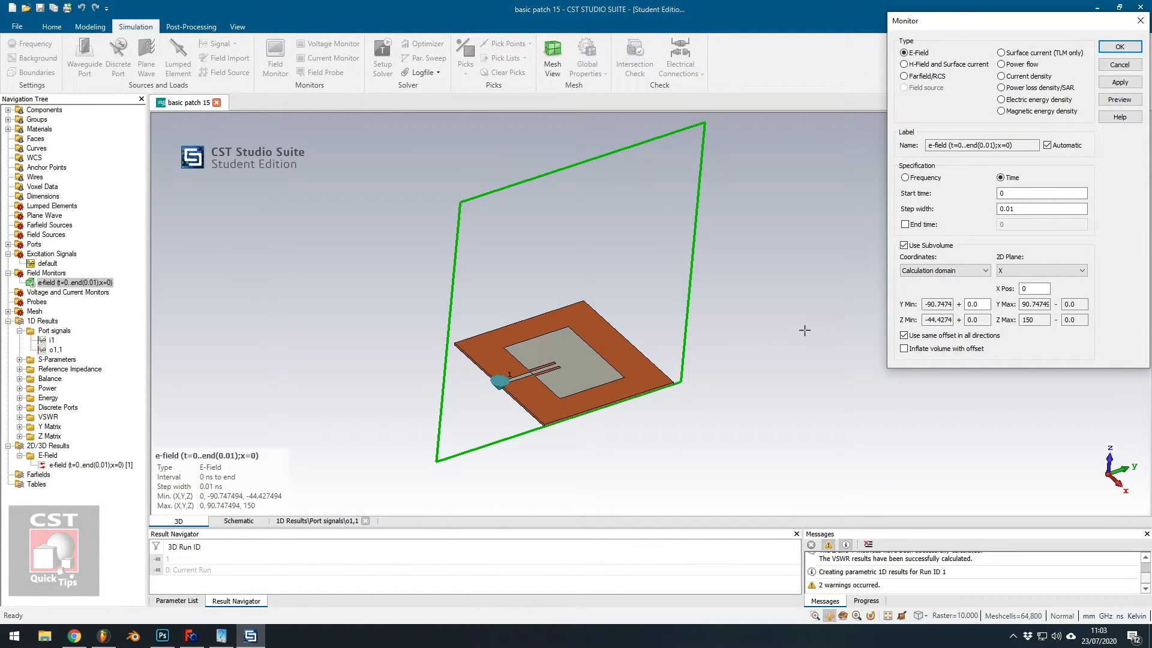
pyautogui.moveTo(1047, 25); pyautogui.dragTo(997, 108)
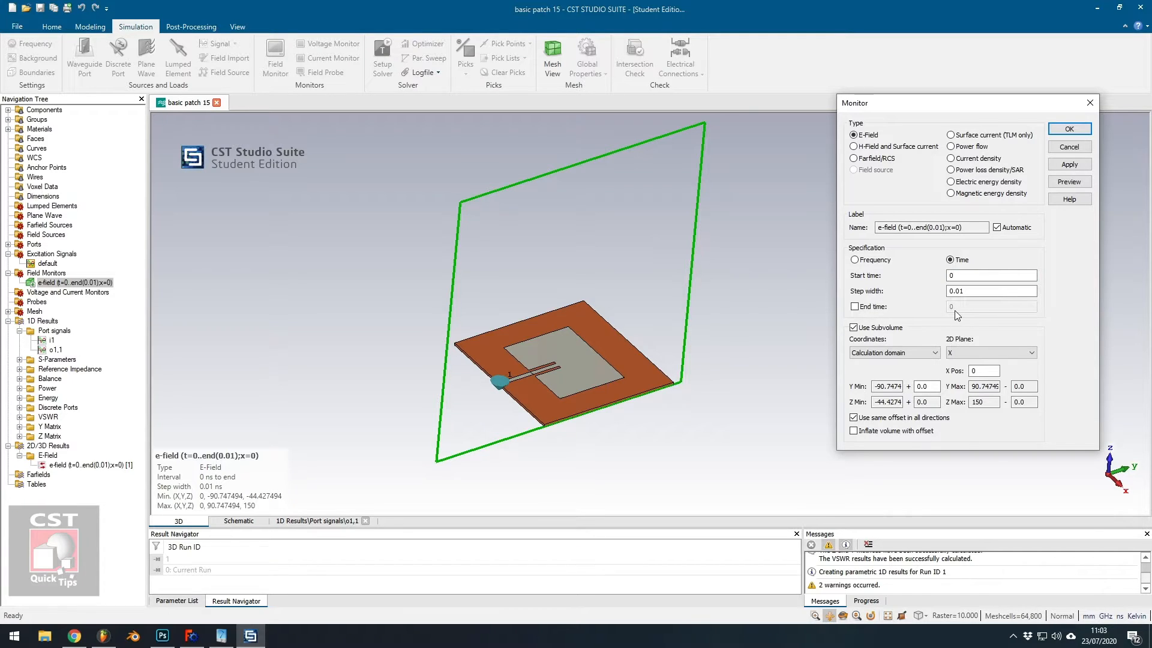
pyautogui.click(977, 290)
pyautogui.moveTo(715, 430); pyautogui.dragTo(620, 402)
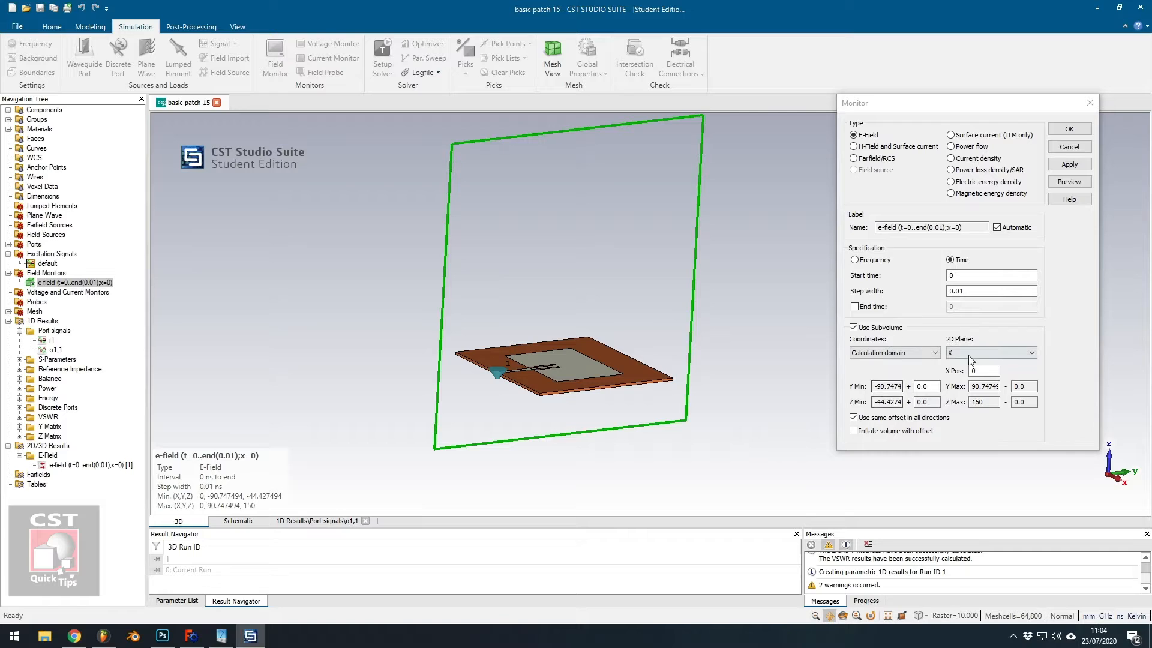
pyautogui.click(898, 352)
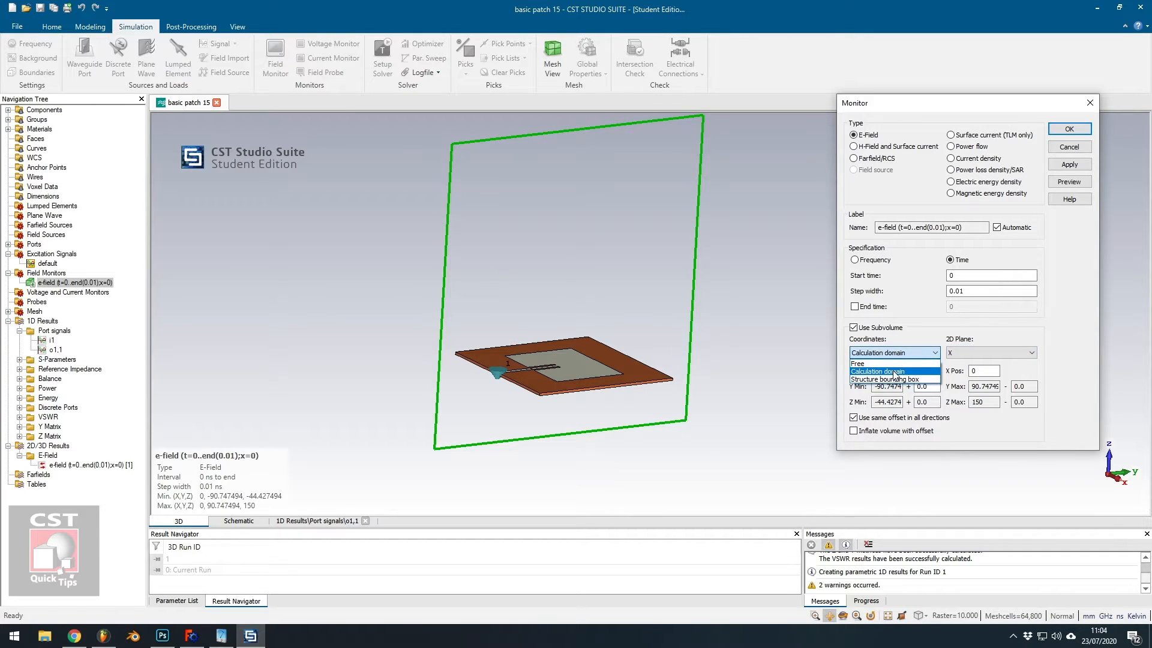
pyautogui.click(1015, 322)
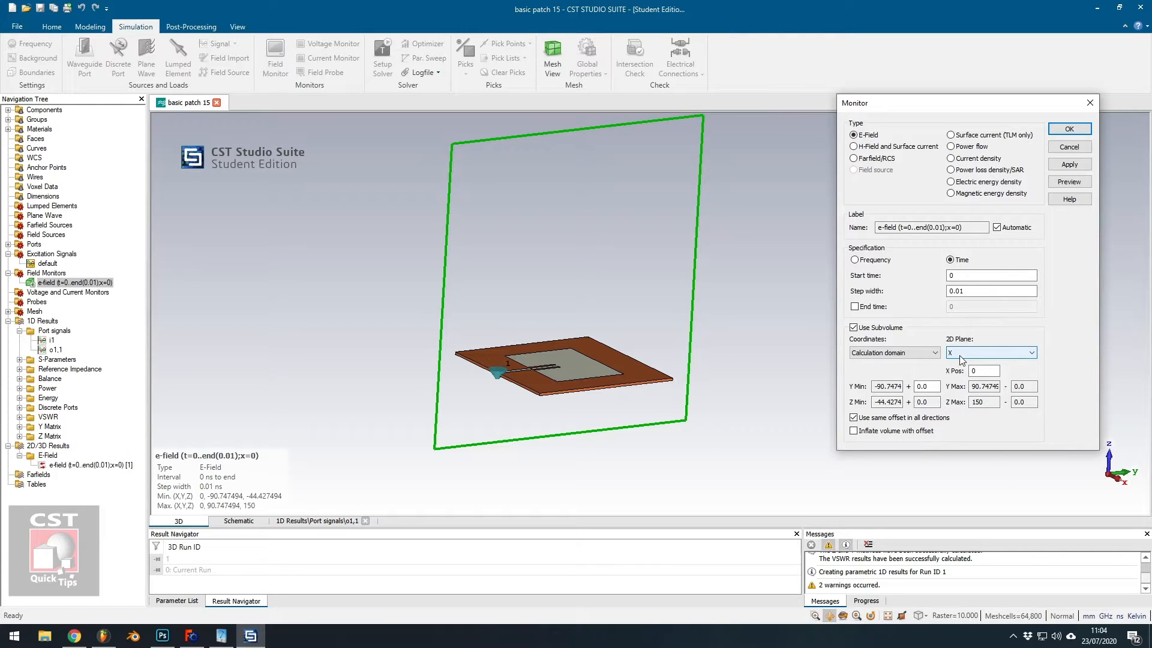
pyautogui.moveTo(672, 410); pyautogui.dragTo(840, 470, button='middle')
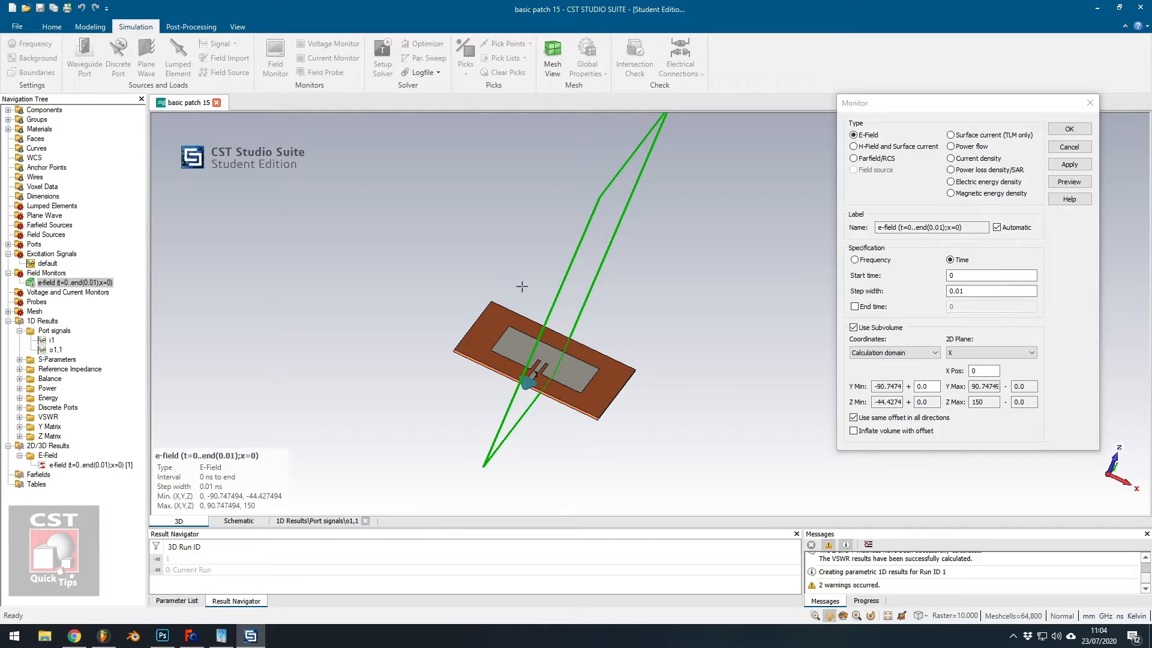
pyautogui.moveTo(666, 363); pyautogui.dragTo(565, 266, button='middle')
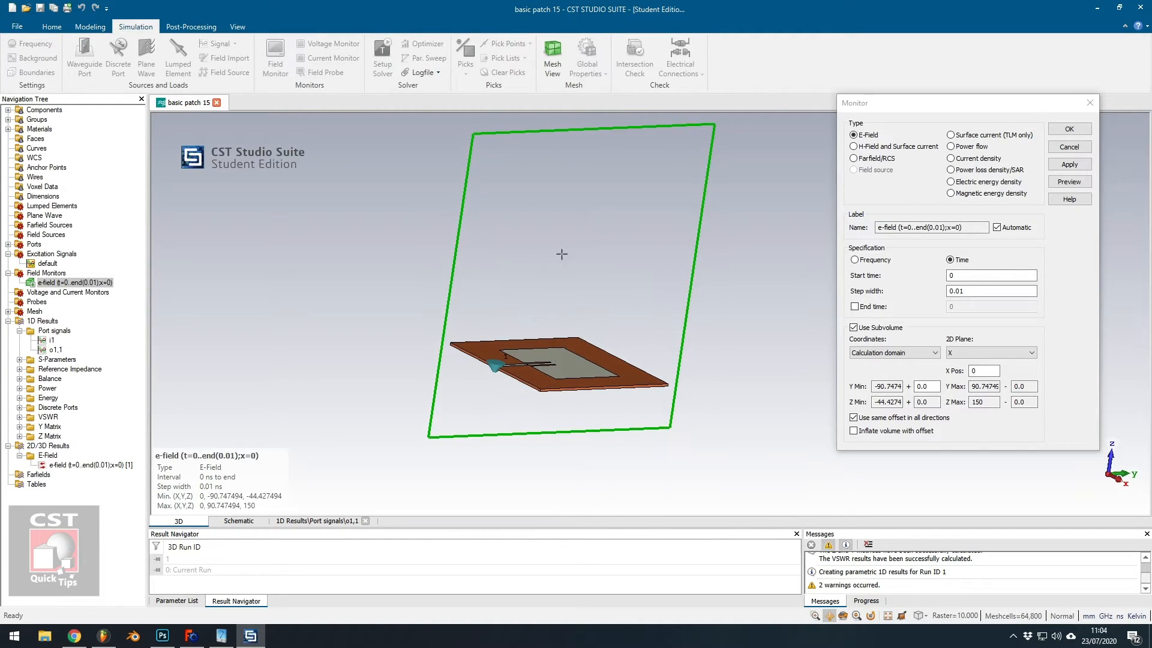
pyautogui.moveTo(738, 411)
pyautogui.mouseDown(button='middle')
pyautogui.moveTo(727, 384)
pyautogui.moveTo(623, 414)
pyautogui.moveTo(742, 426)
pyautogui.moveTo(733, 404)
pyautogui.moveTo(725, 420)
pyautogui.mouseUp(button='middle')
pyautogui.click(985, 370)
pyautogui.moveTo(686, 432)
pyautogui.mouseDown(button='middle')
pyautogui.moveTo(688, 414)
pyautogui.moveTo(727, 411)
pyautogui.moveTo(661, 411)
pyautogui.moveTo(735, 399)
pyautogui.moveTo(750, 235)
pyautogui.moveTo(714, 293)
pyautogui.mouseUp(button='middle')
pyautogui.moveTo(714, 294); pyautogui.dragTo(714, 328)
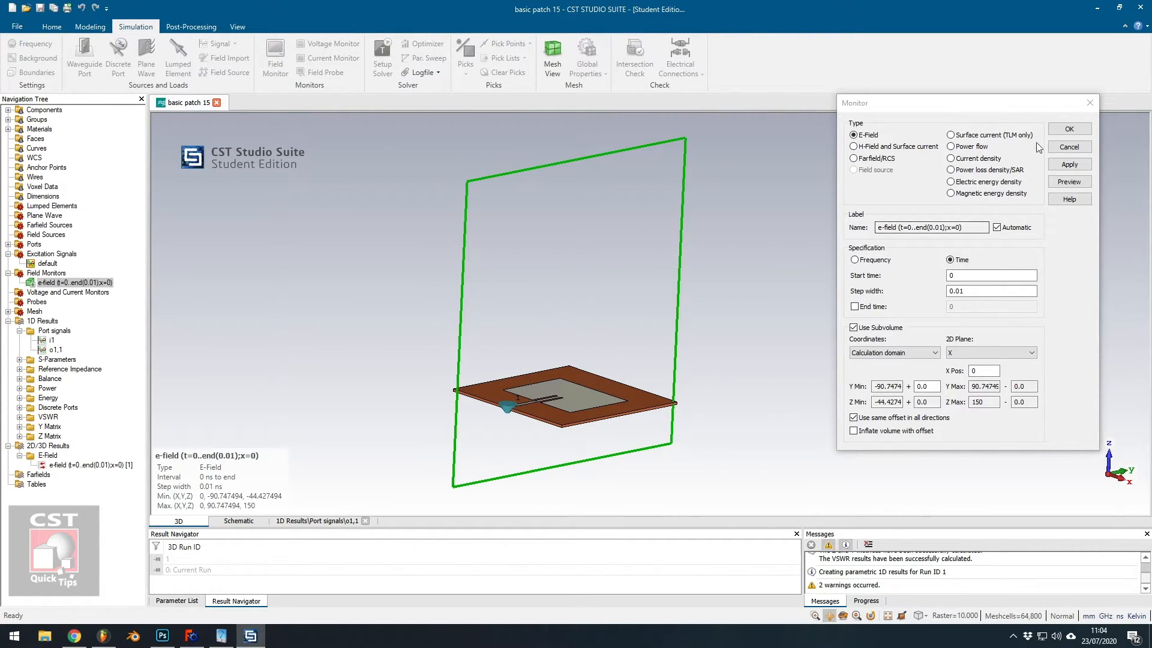
pyautogui.click(1089, 103)
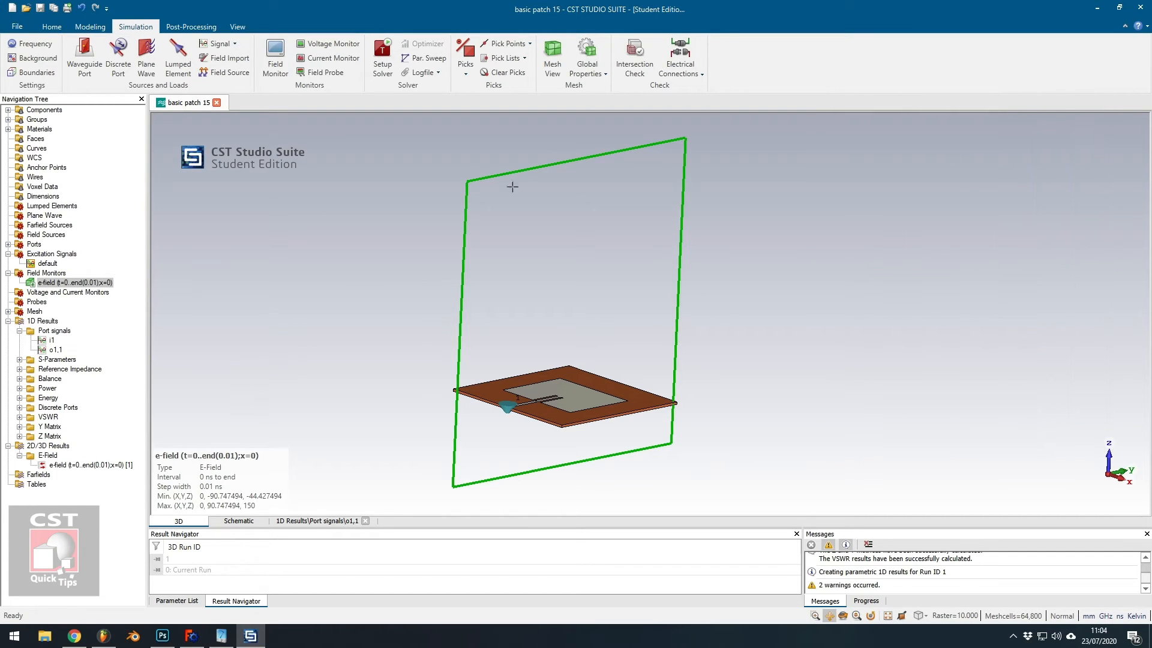
pyautogui.moveTo(676, 373); pyautogui.dragTo(680, 366)
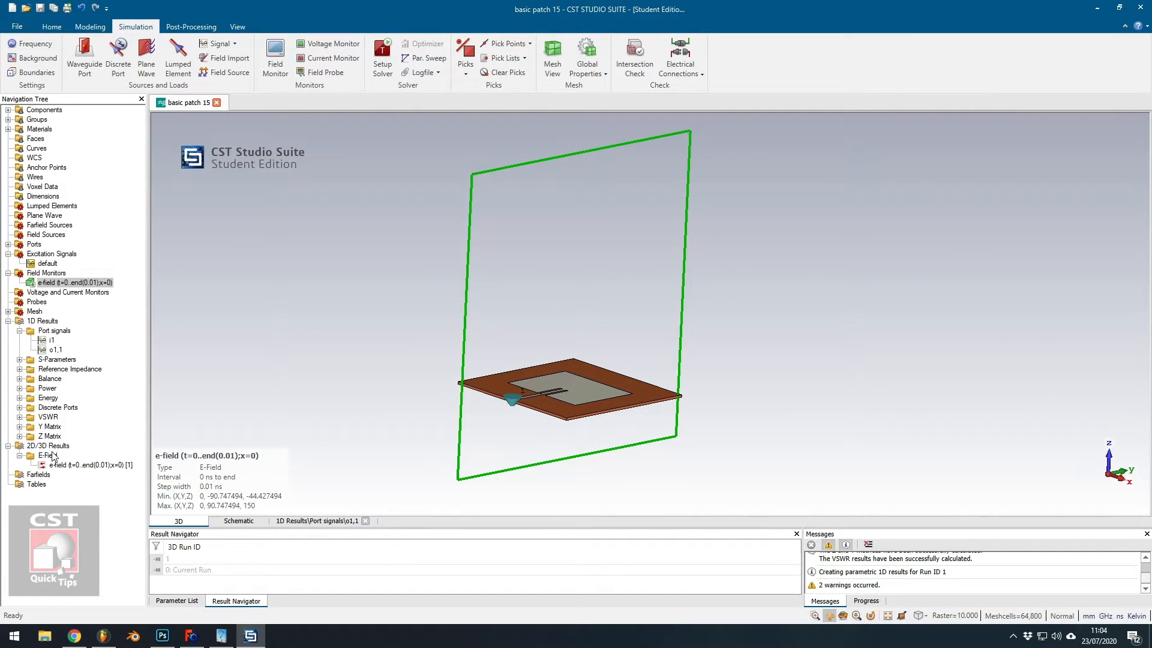
# Display the E-field result as a contour plot and start the field animation.
pyautogui.click(71, 466)
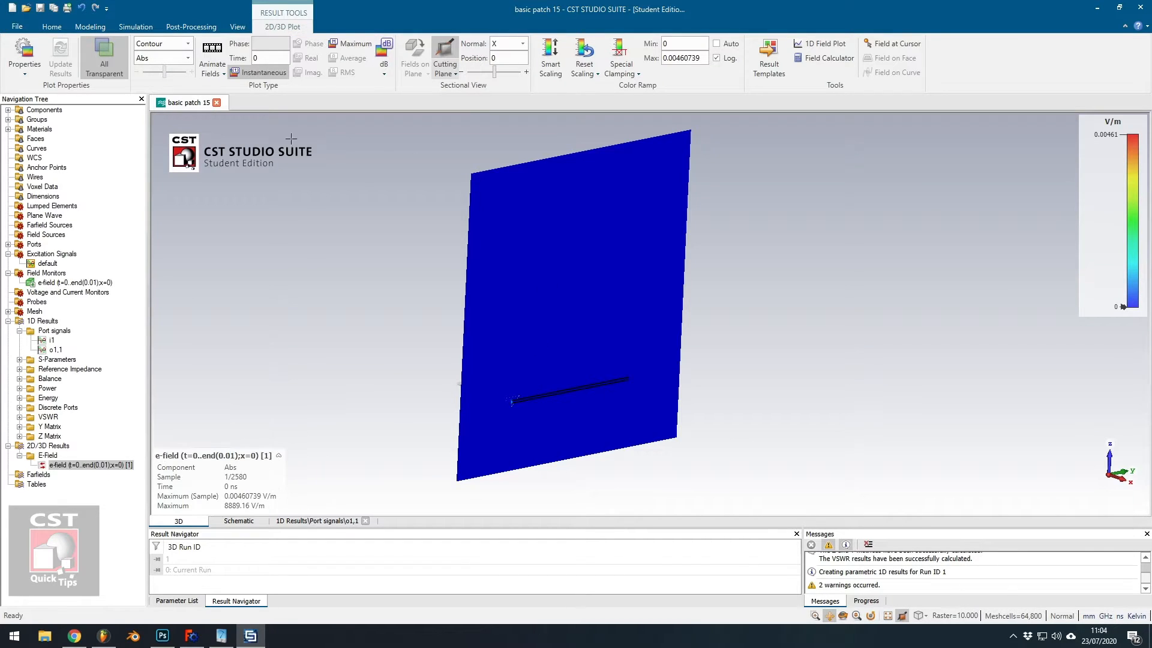
pyautogui.click(189, 45)
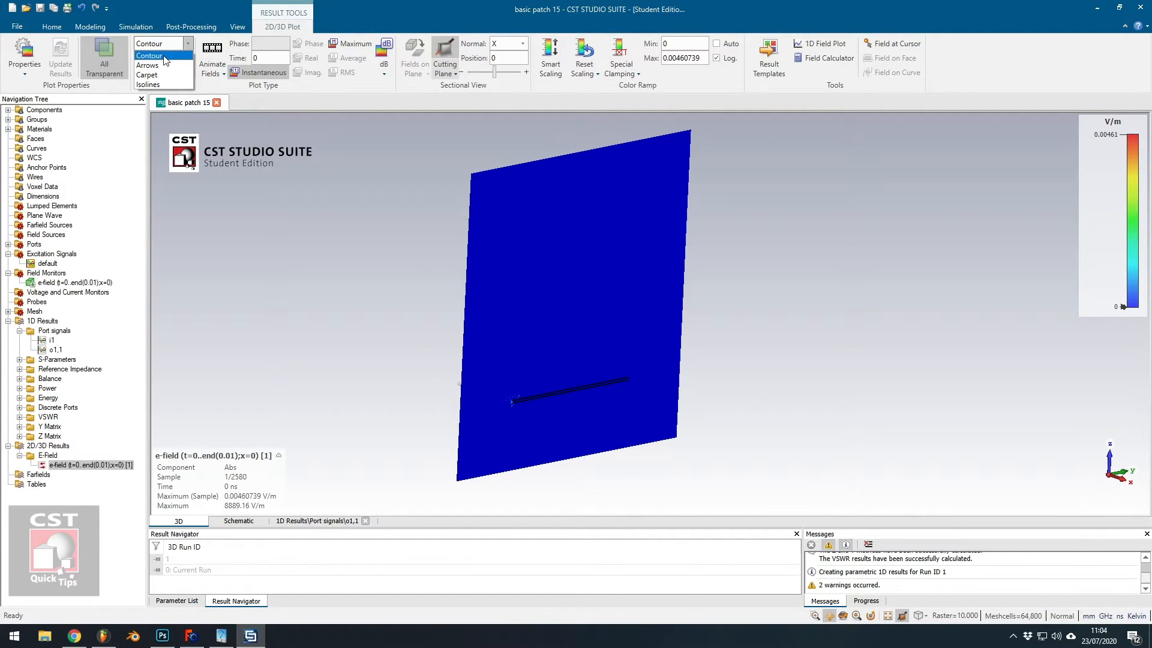
pyautogui.click(184, 42)
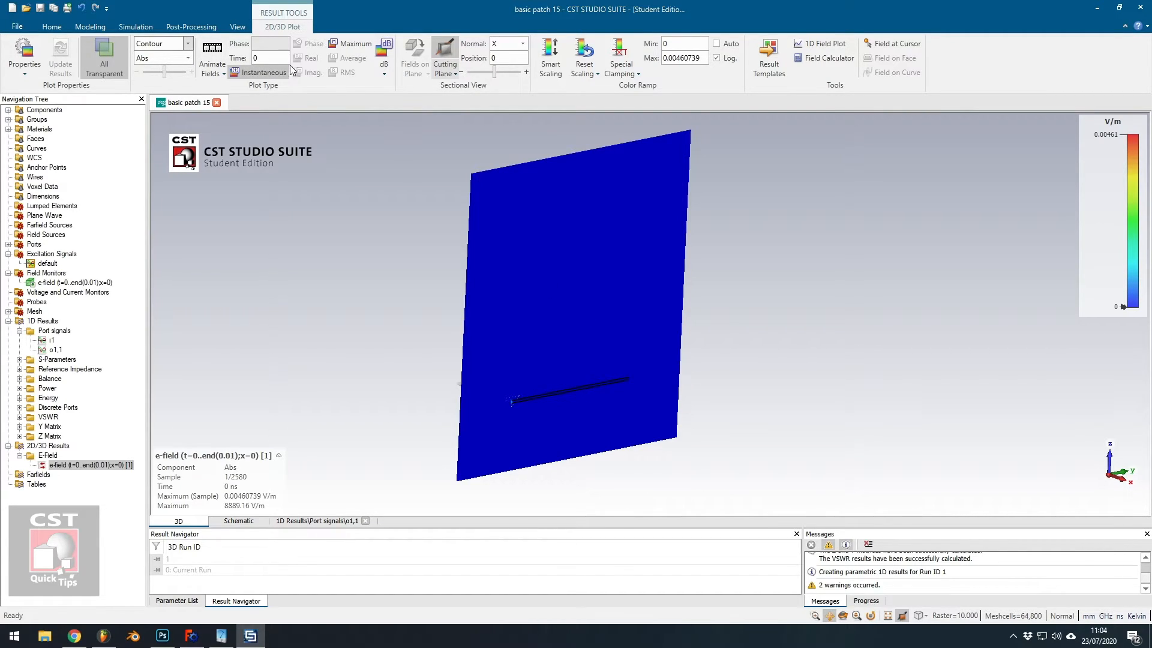
pyautogui.click(212, 49)
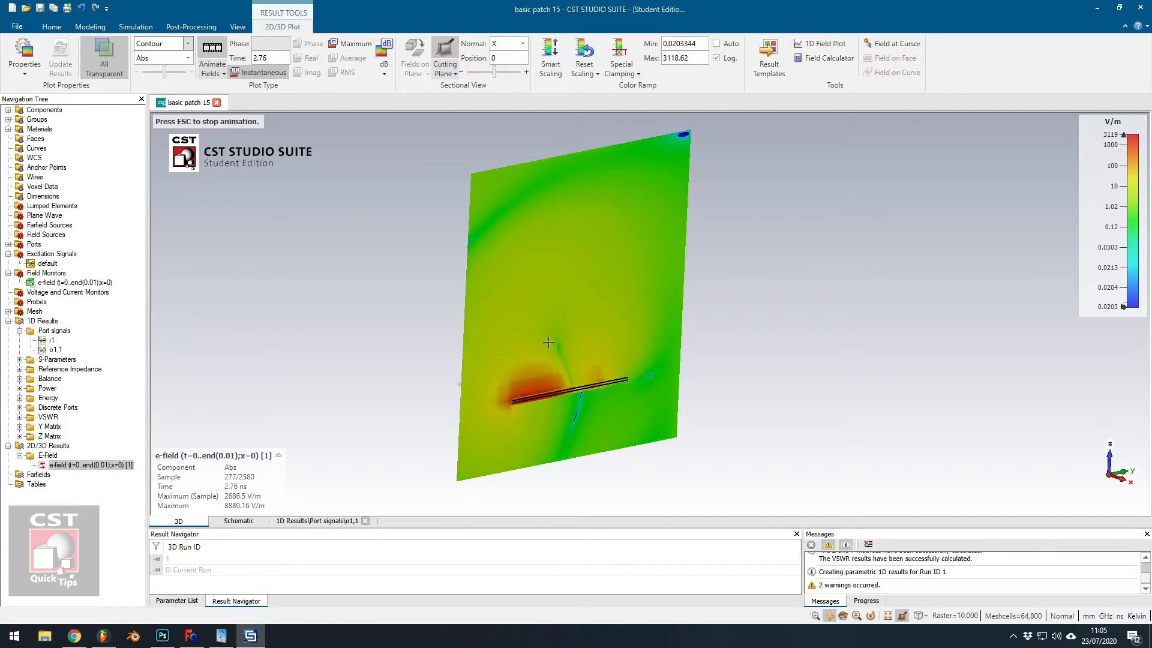
# Apply Smart Scaling repeatedly to adjust the color ramp while the E-field animation plays.
pyautogui.click(557, 52)
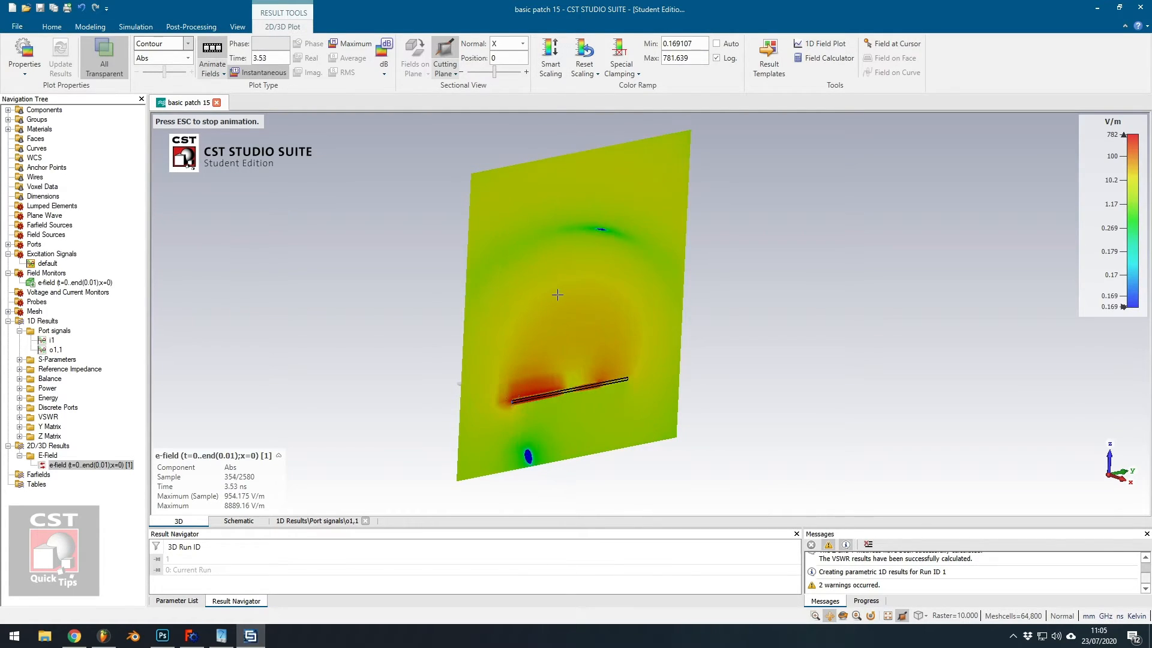
pyautogui.click(548, 54)
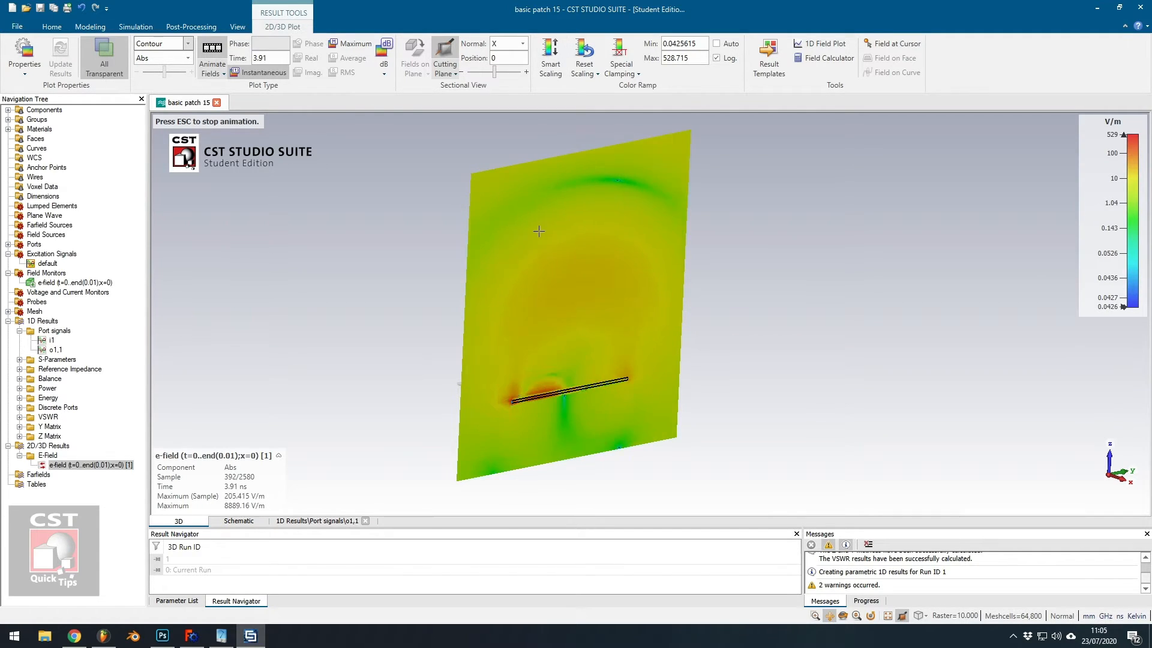
pyautogui.click(554, 51)
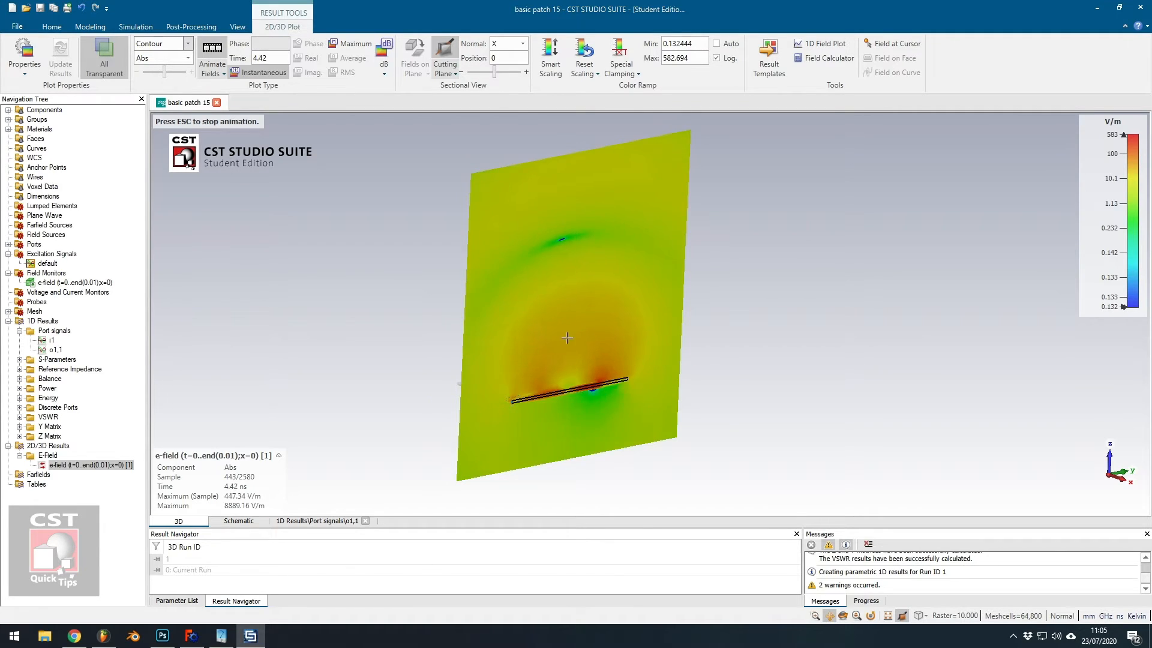
pyautogui.click(550, 60)
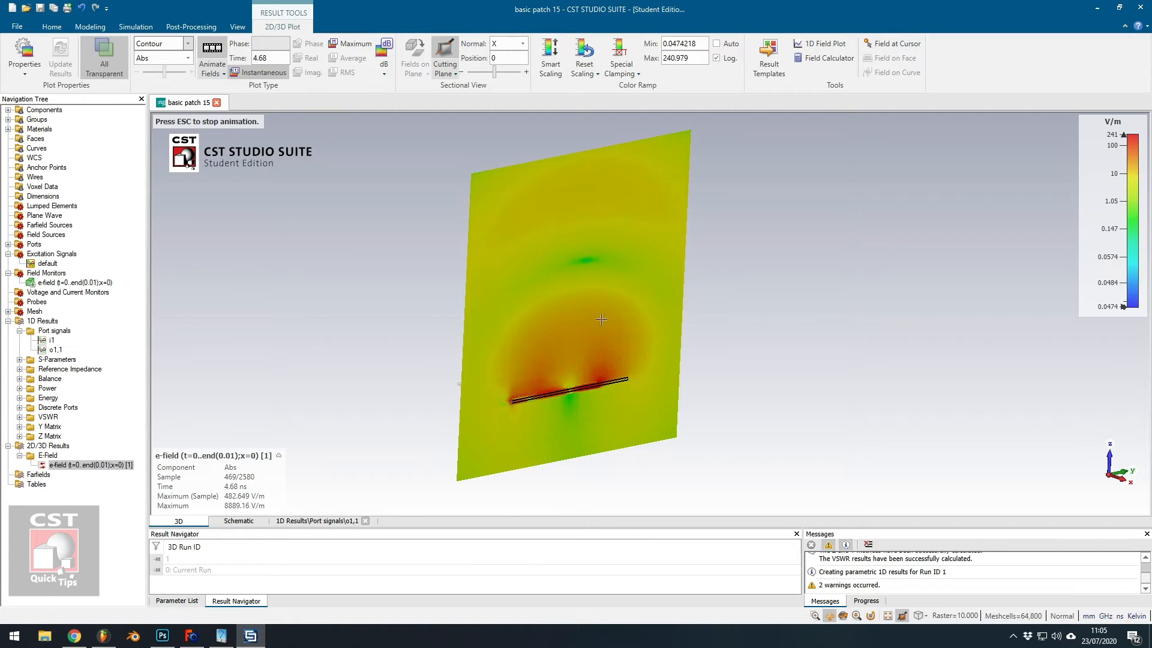
pyautogui.click(552, 66)
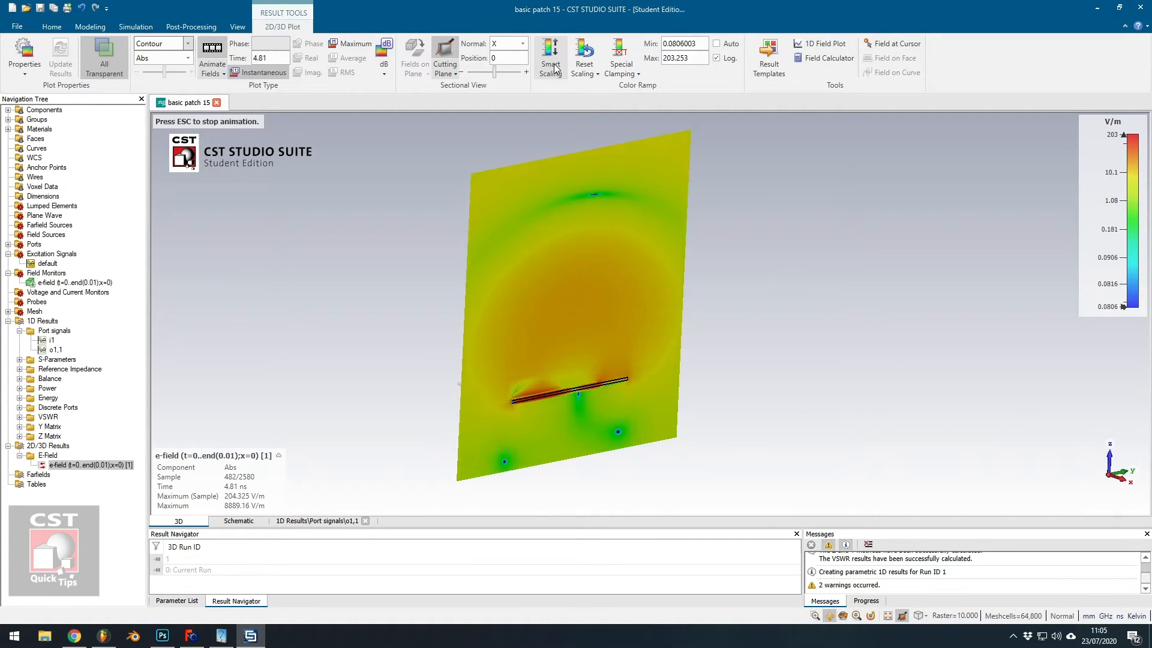
pyautogui.click(556, 69)
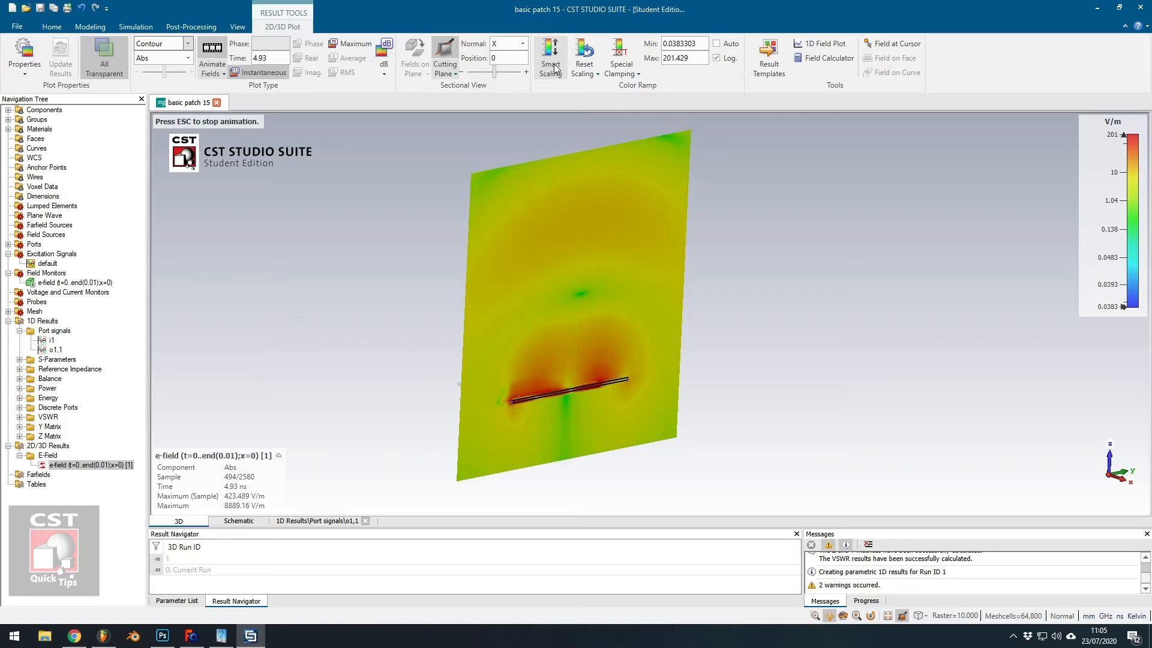
pyautogui.click(554, 68)
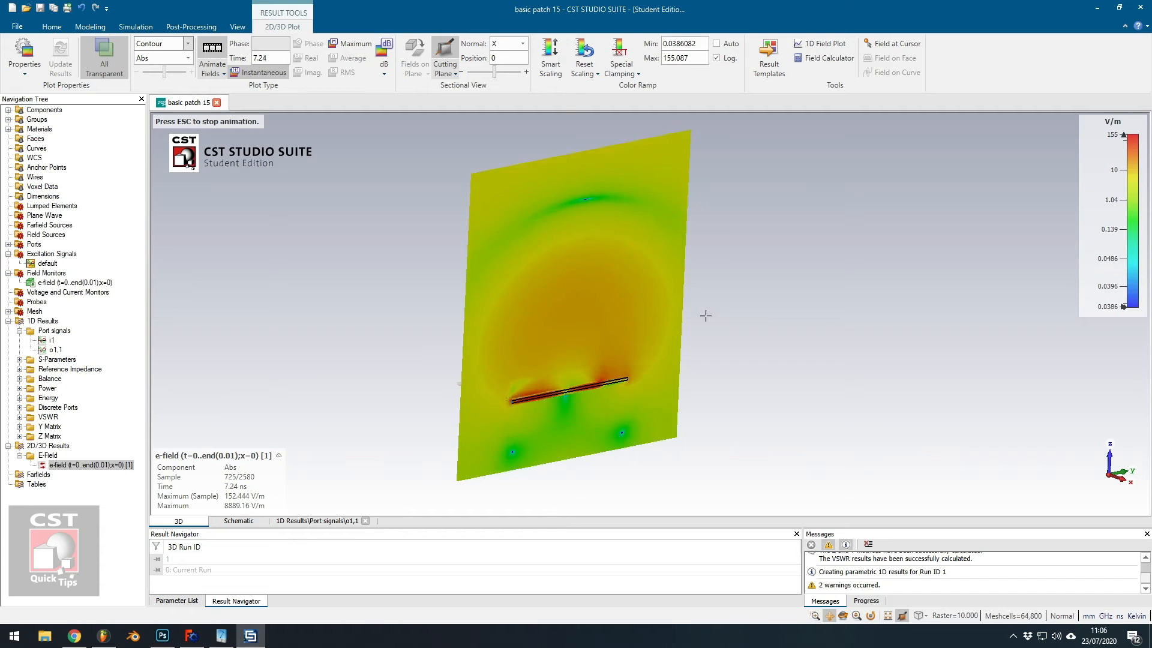
pyautogui.click(554, 60)
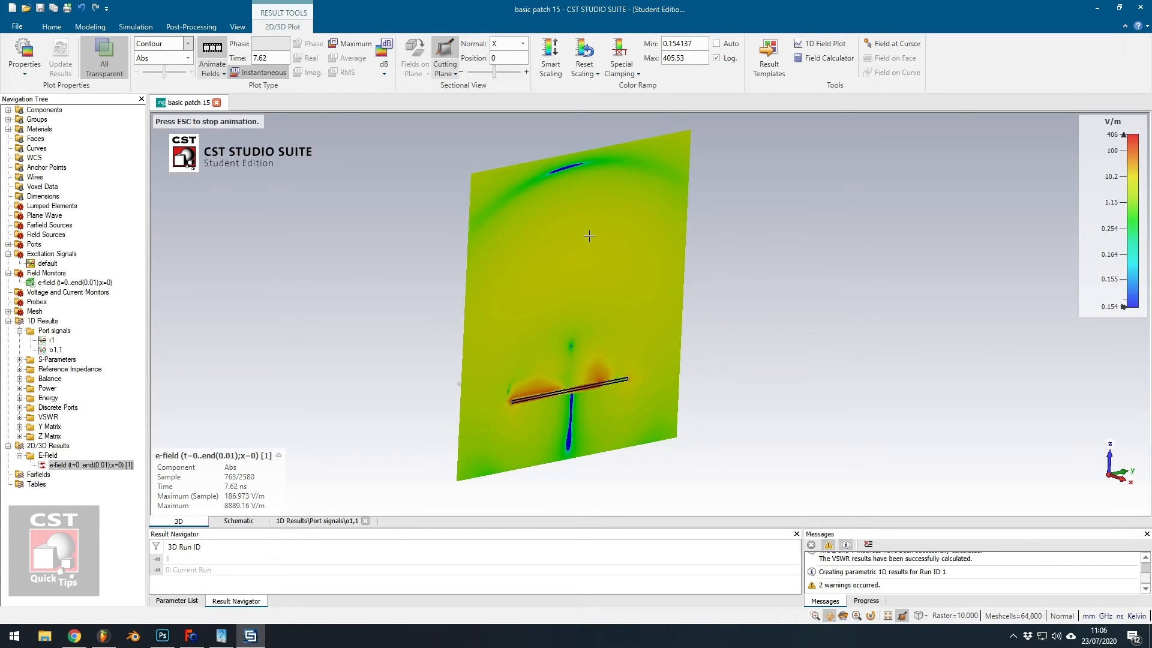
pyautogui.click(545, 53)
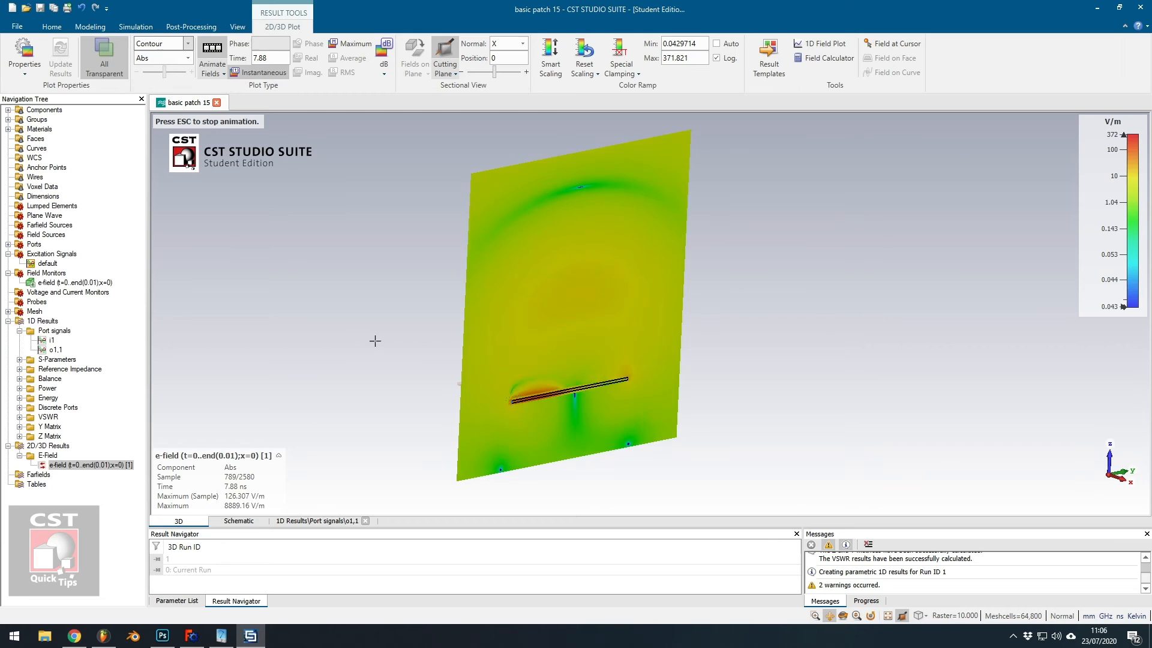
# Switch the plotted E-field component from Abs to Y.
pyautogui.click(188, 58)
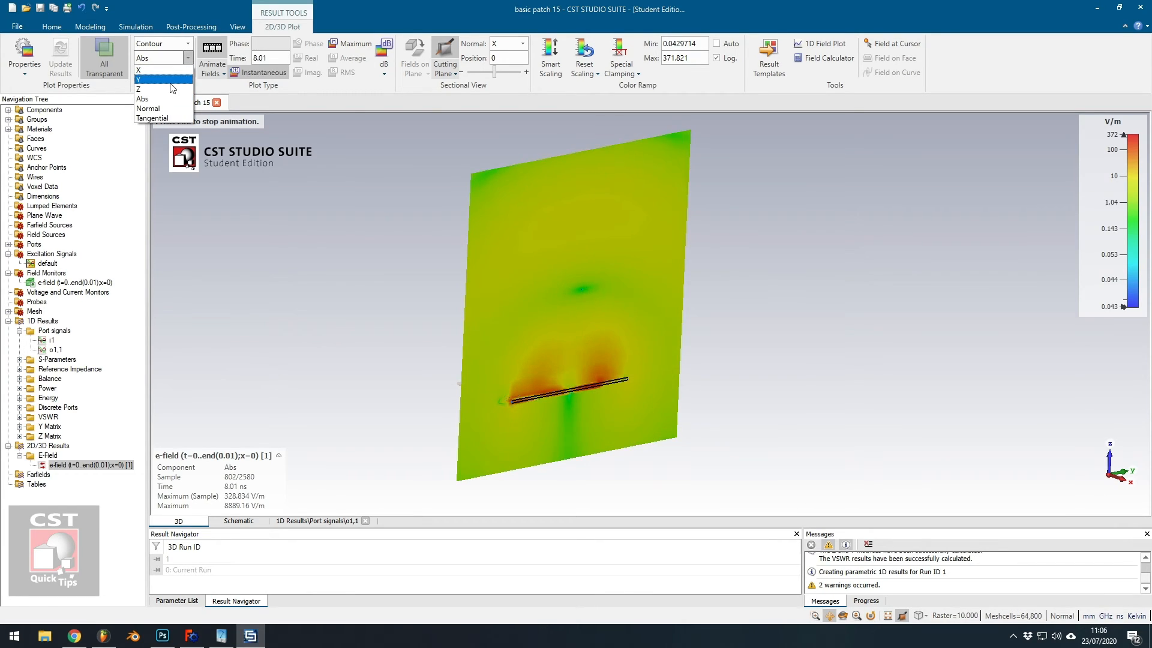
pyautogui.click(150, 80)
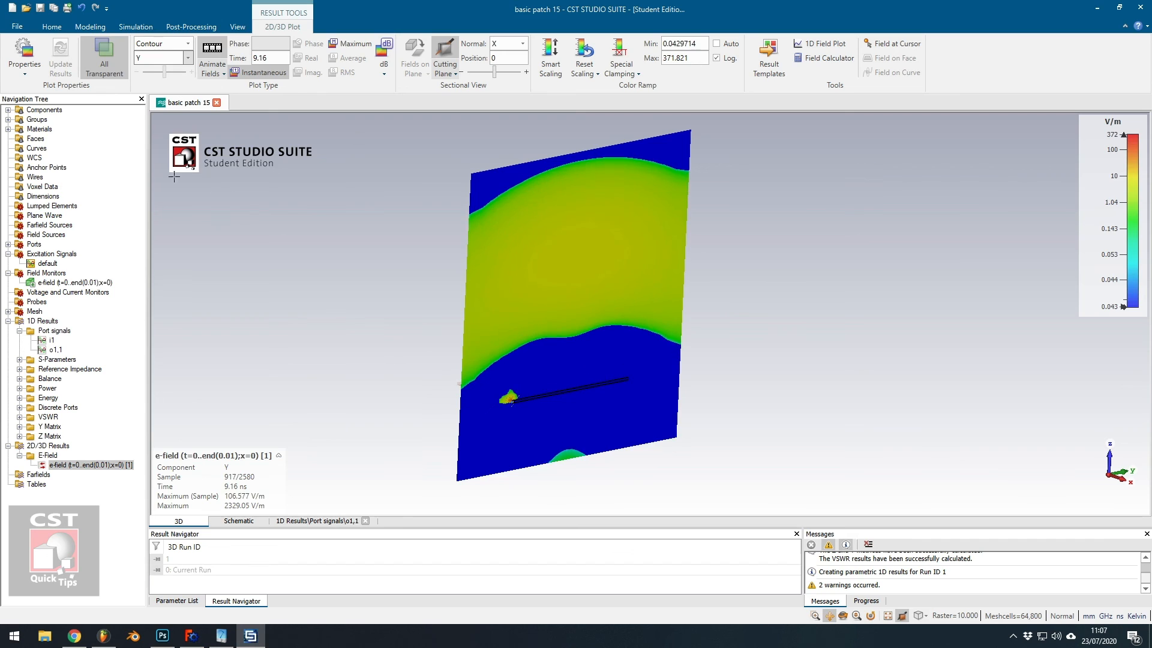
# Return to the 3D model display of the patch antenna.
pyautogui.click(45, 110)
pyautogui.keyDown('ctrl'); pyautogui.moveTo(610, 438); pyautogui.dragTo(609, 501); pyautogui.keyUp('ctrl')
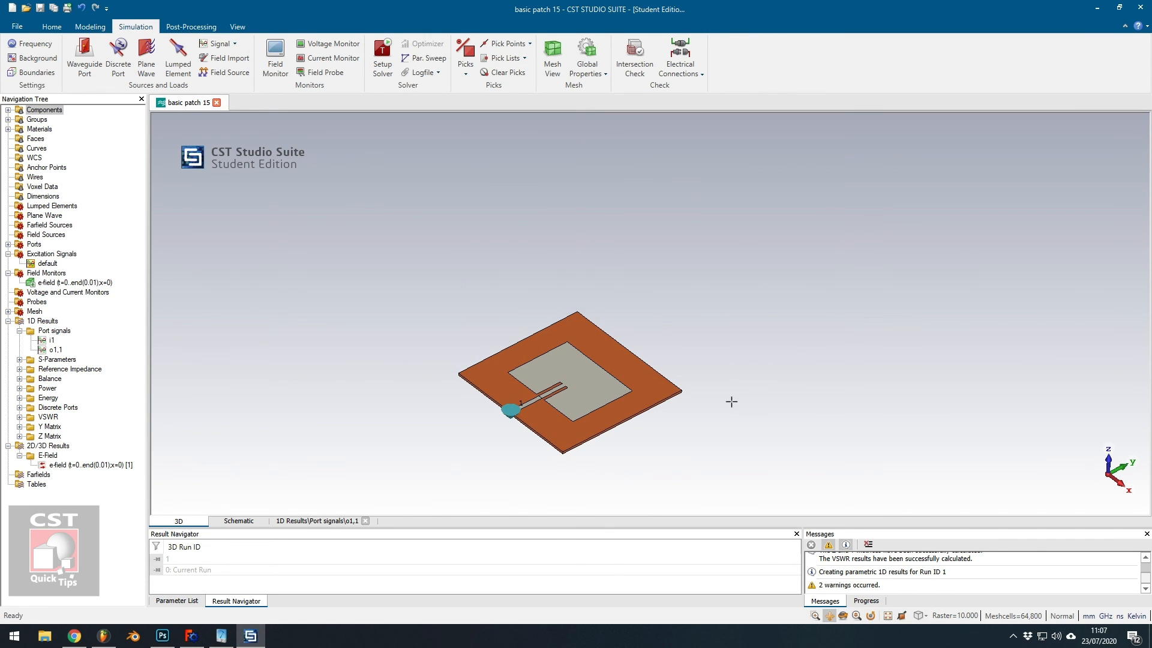
pyautogui.moveTo(676, 453); pyautogui.dragTo(695, 431)
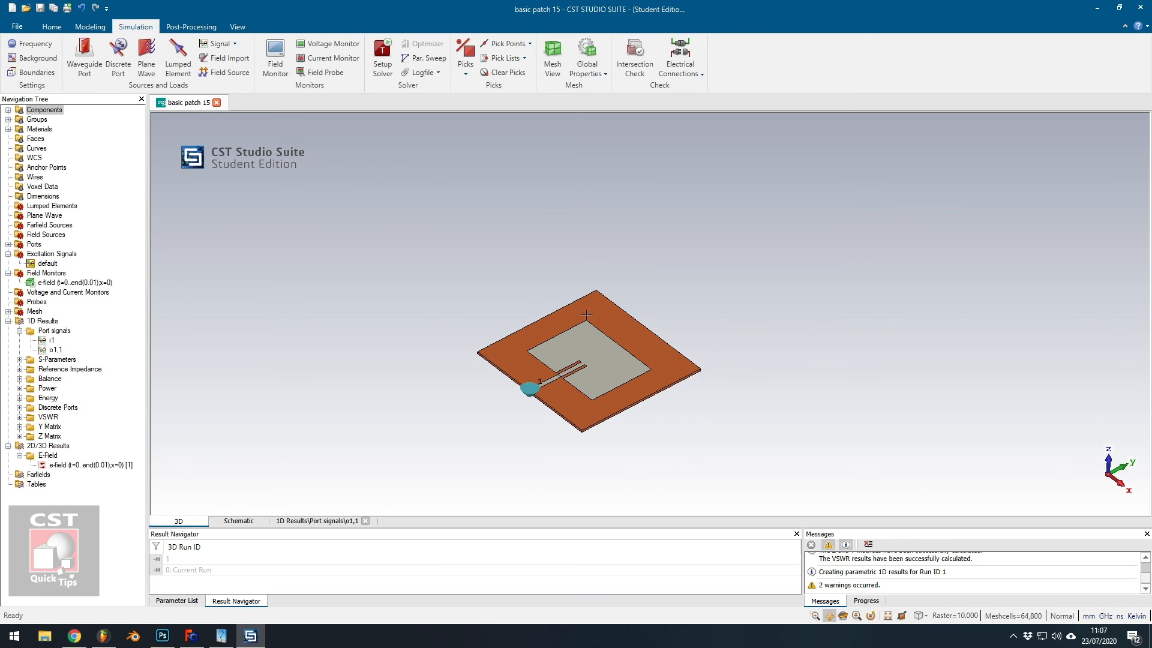